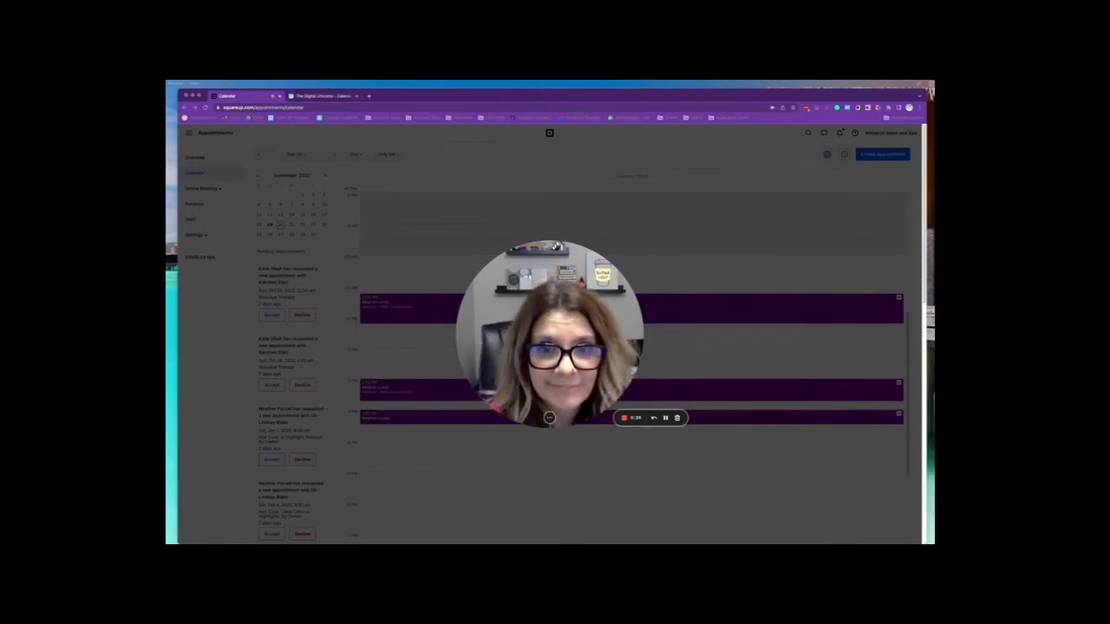
pyautogui.click(550, 419)
pyautogui.click(529, 418)
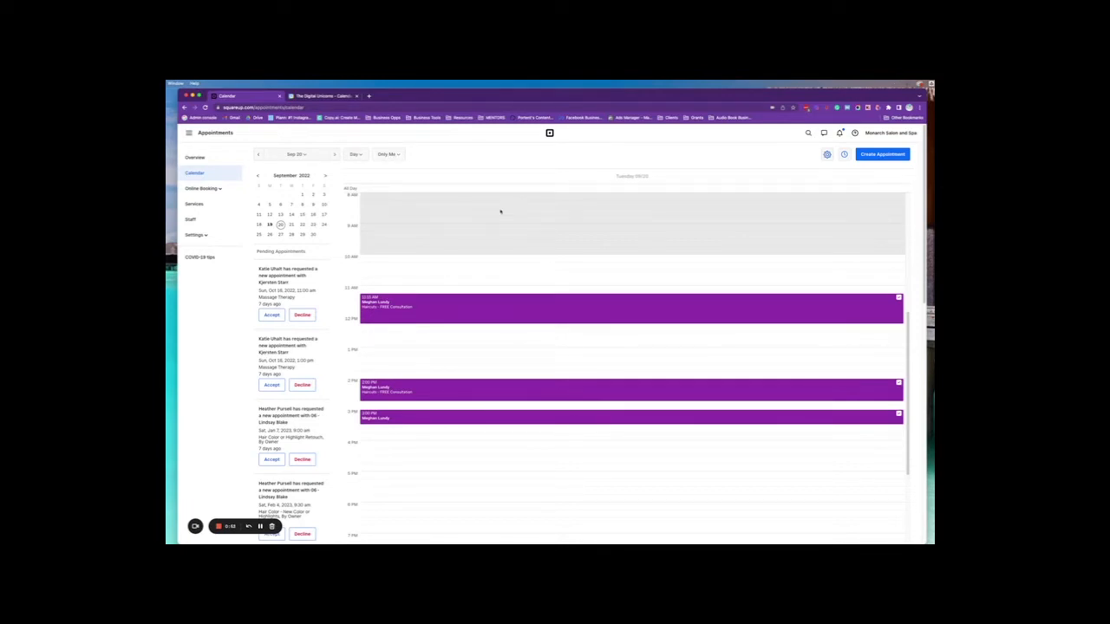
# Preview the day's calendar for printing to PDF with headers and footers turned off, and cancel the print.
pyautogui.rightClick(582, 304)
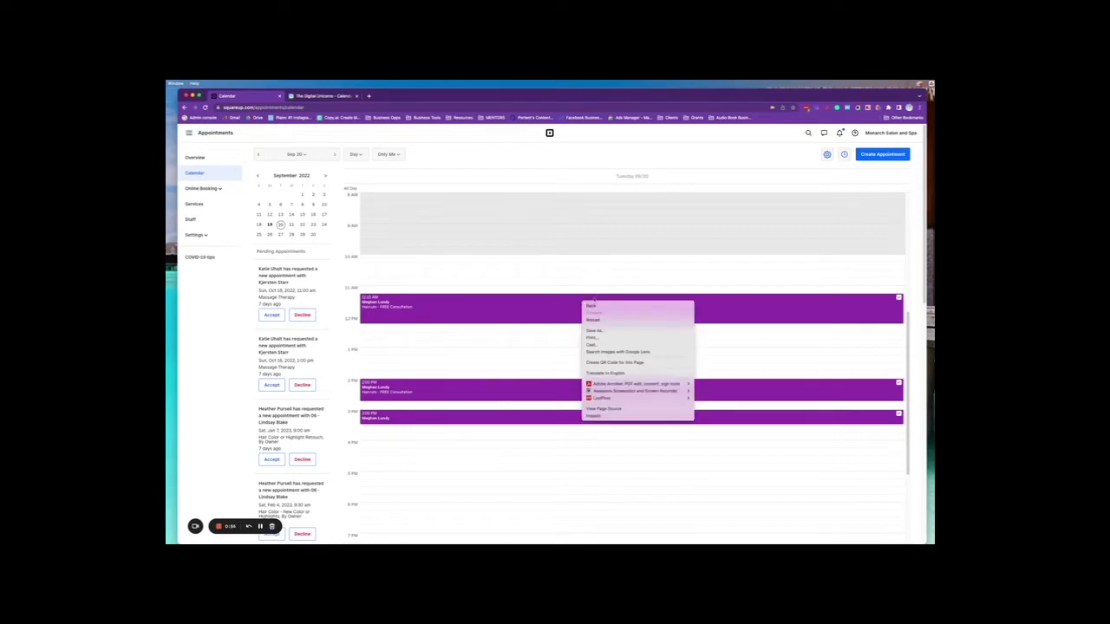
pyautogui.click(608, 337)
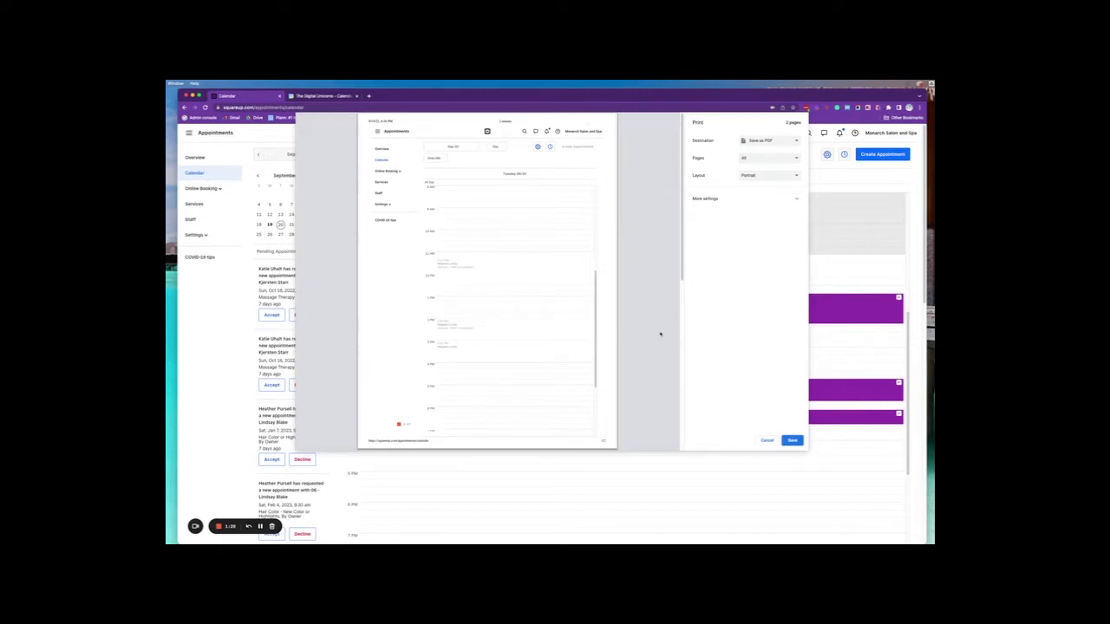
pyautogui.click(719, 200)
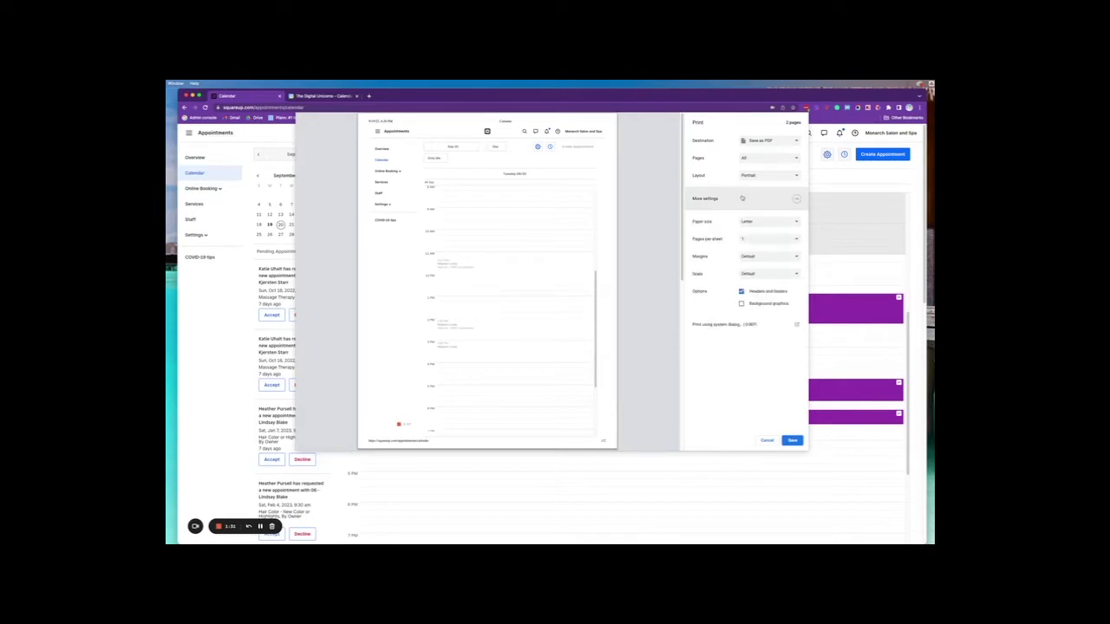
pyautogui.click(742, 292)
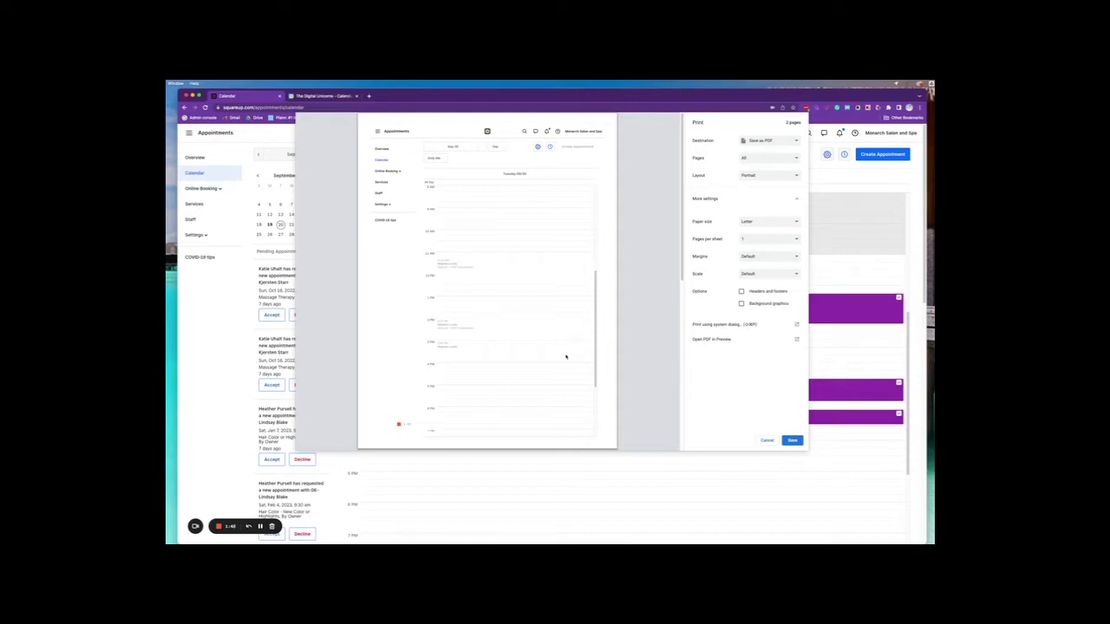
pyautogui.click(767, 440)
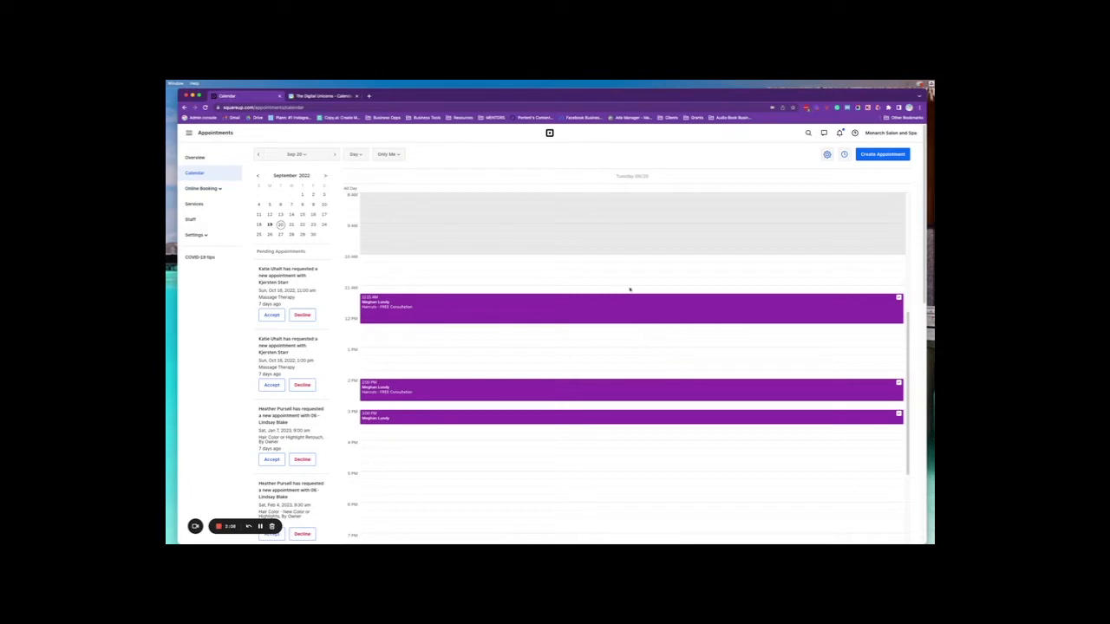
# Start linking a Google Calendar from the Calendar & Booking settings and allow Square Appointments to access the Google account.
pyautogui.click(195, 235)
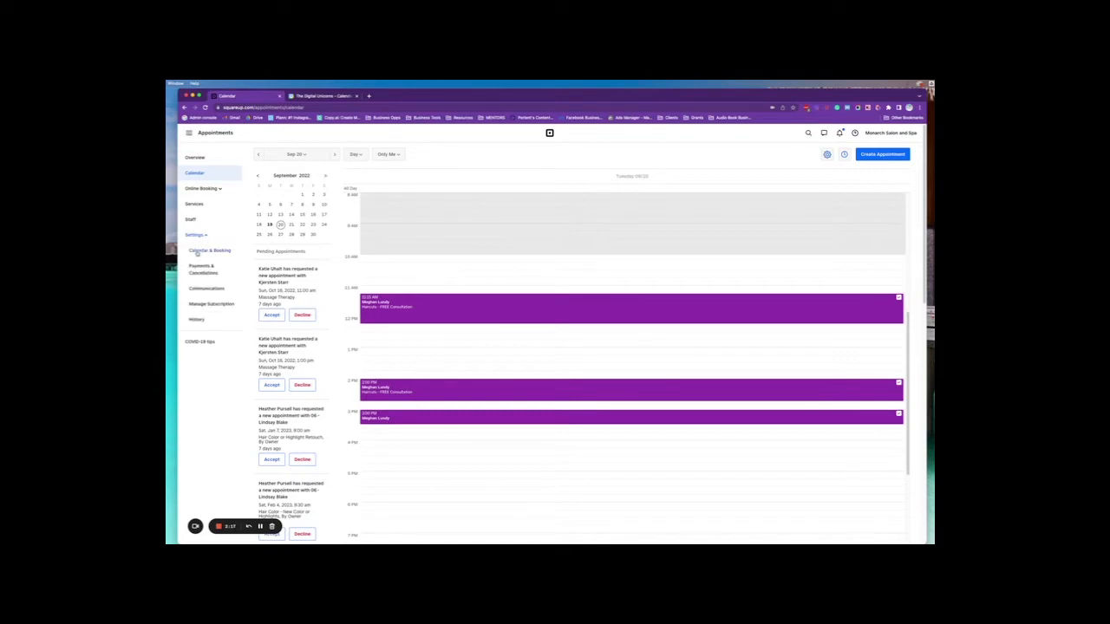
pyautogui.click(199, 253)
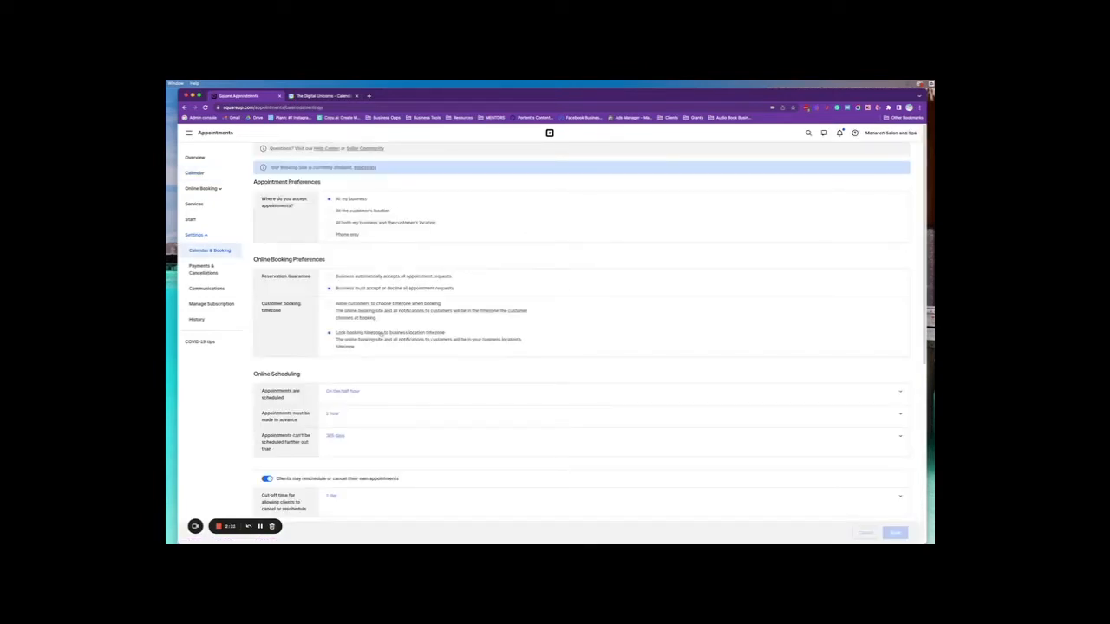
pyautogui.scroll(-5, 672, 373)
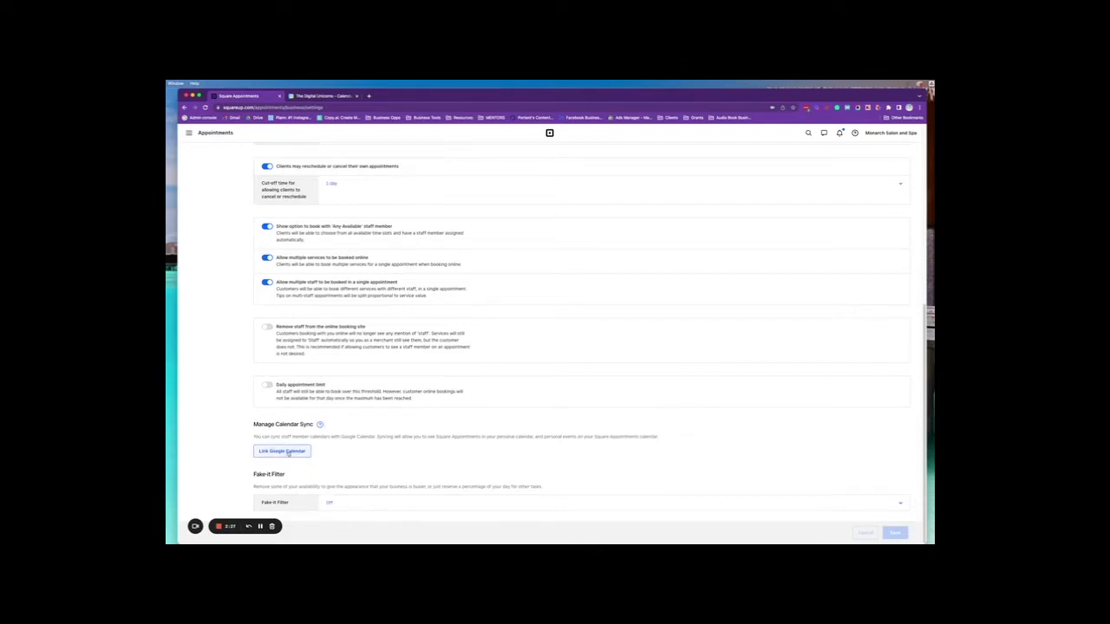
pyautogui.click(289, 452)
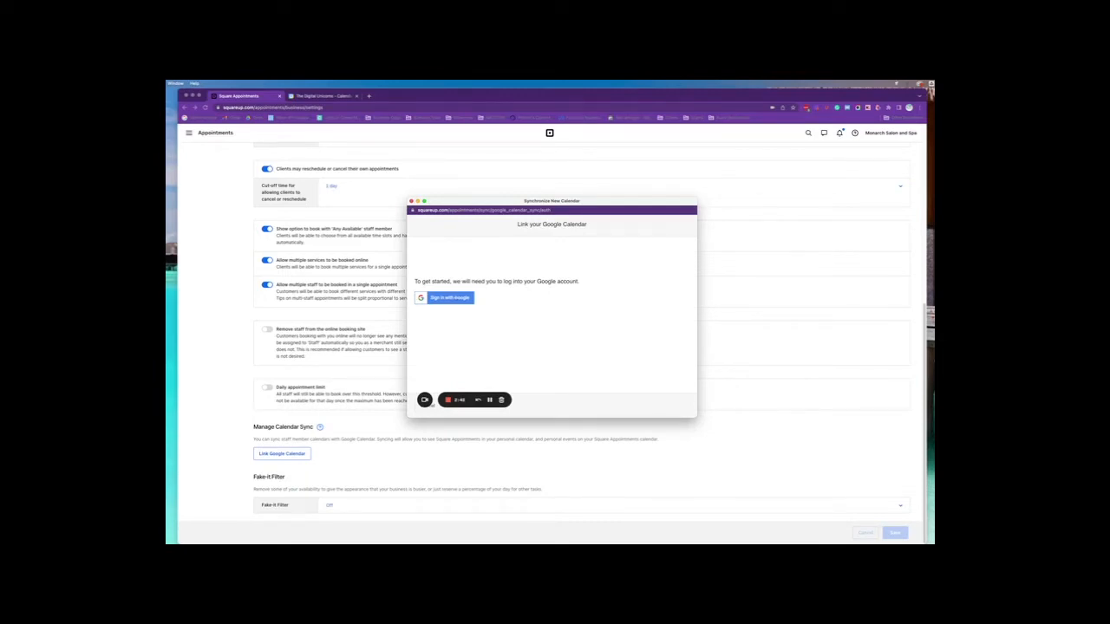
pyautogui.click(451, 299)
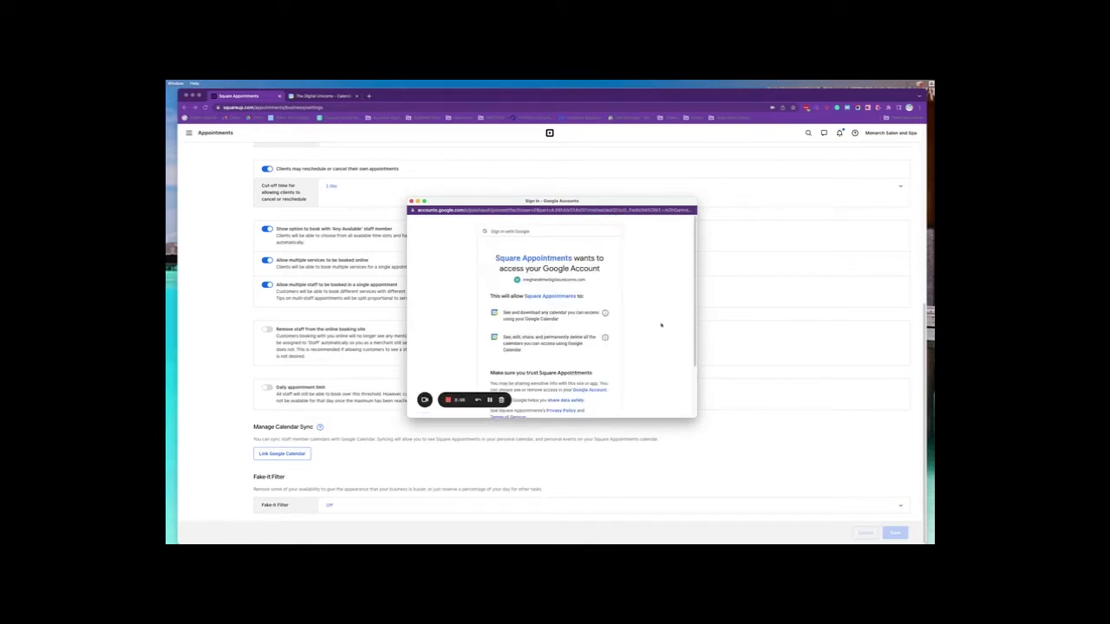
pyautogui.scroll(-2, 661, 324)
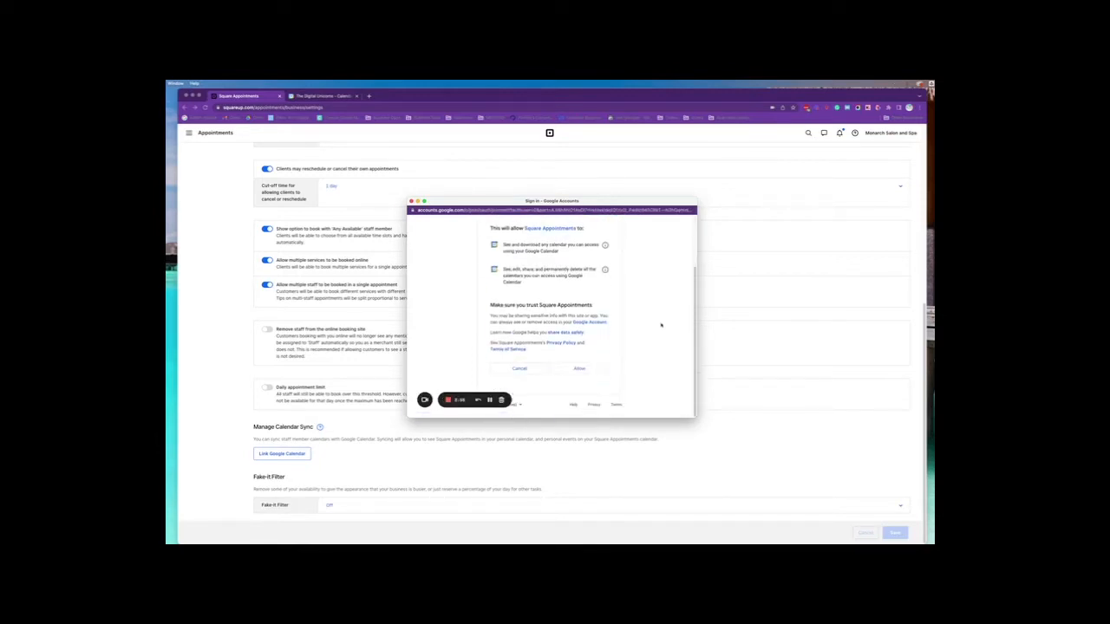
pyautogui.click(583, 369)
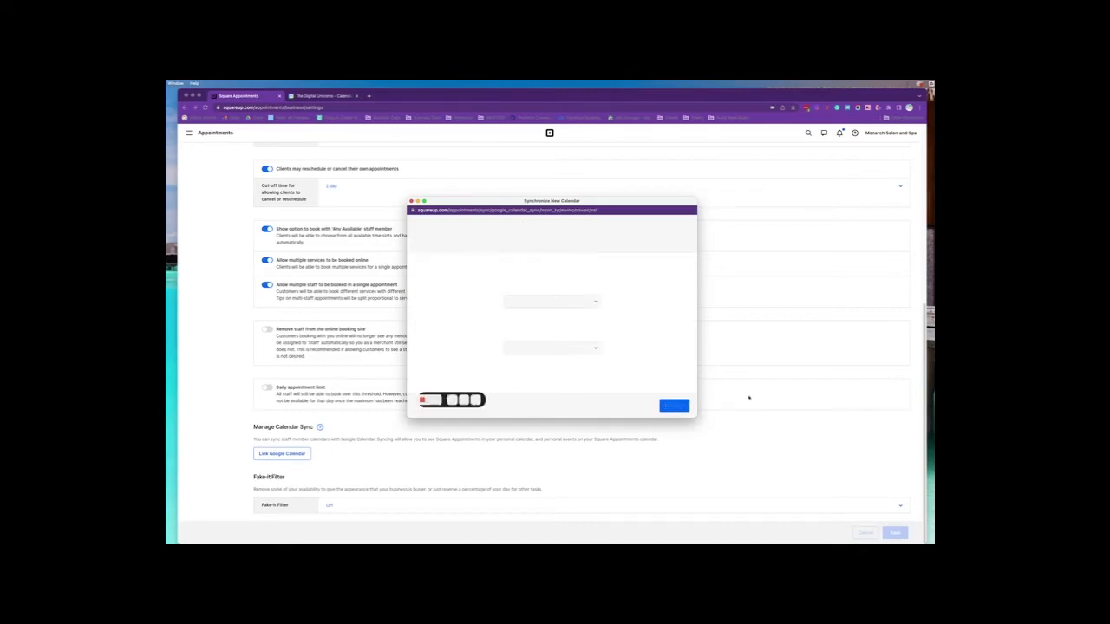
# Import the Google calendar Test Calendar into the account owner's own Square Appointments staff calendar.
pyautogui.click(569, 302)
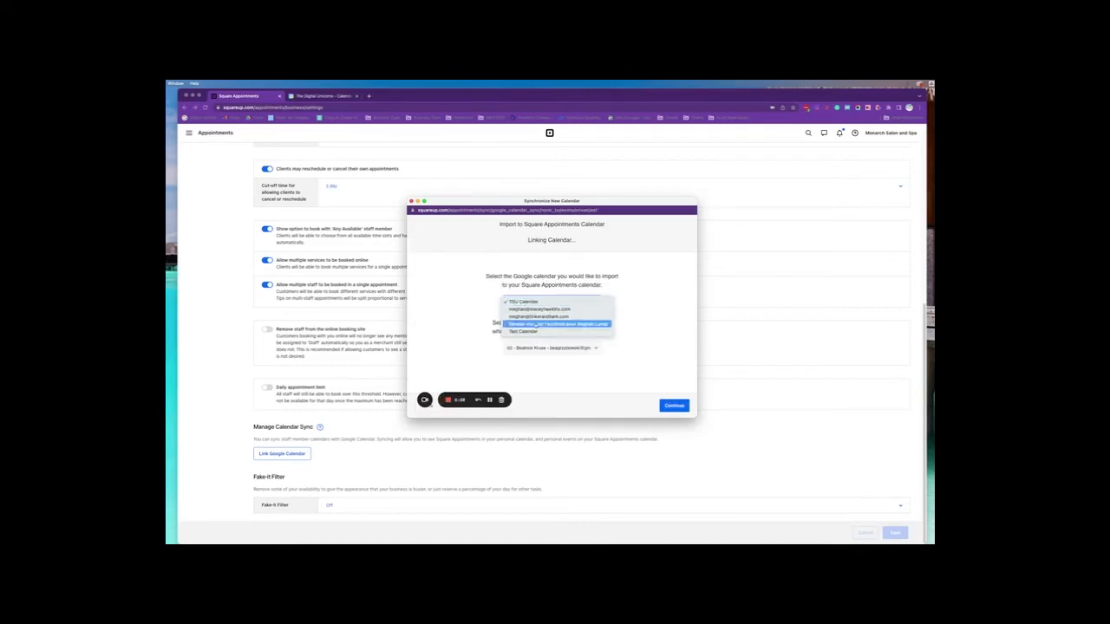
pyautogui.click(523, 333)
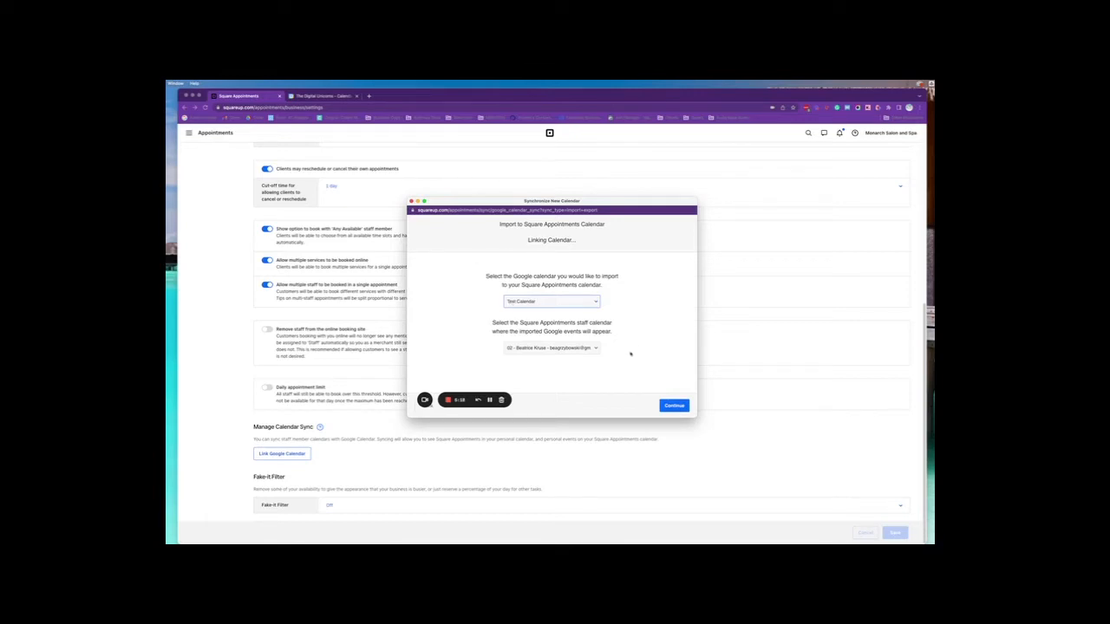
pyautogui.click(587, 348)
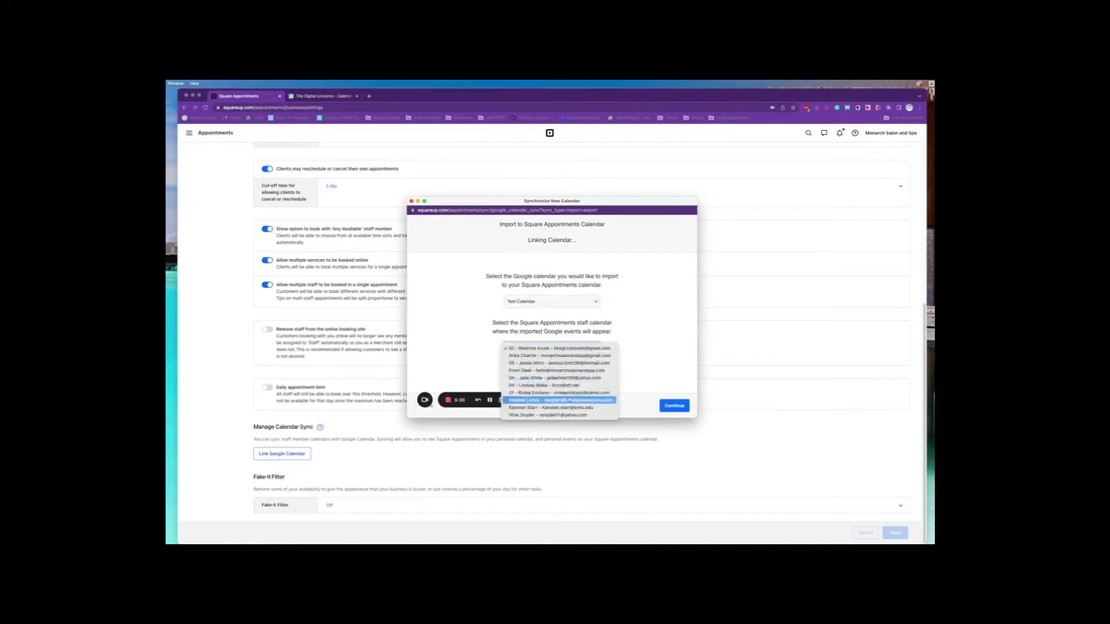
pyautogui.click(568, 401)
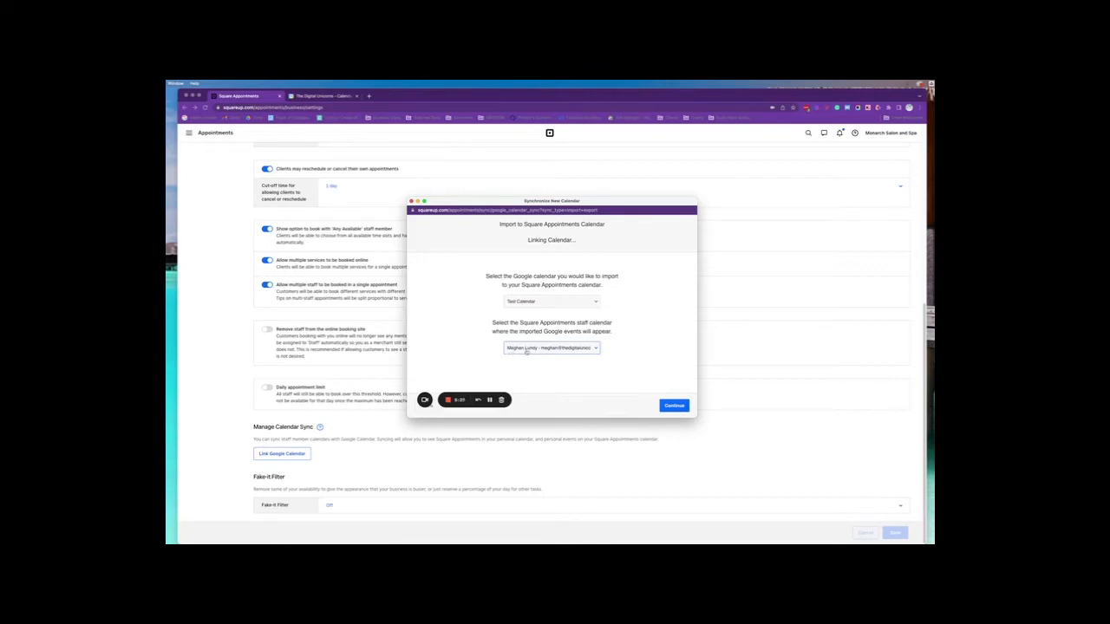
pyautogui.click(675, 406)
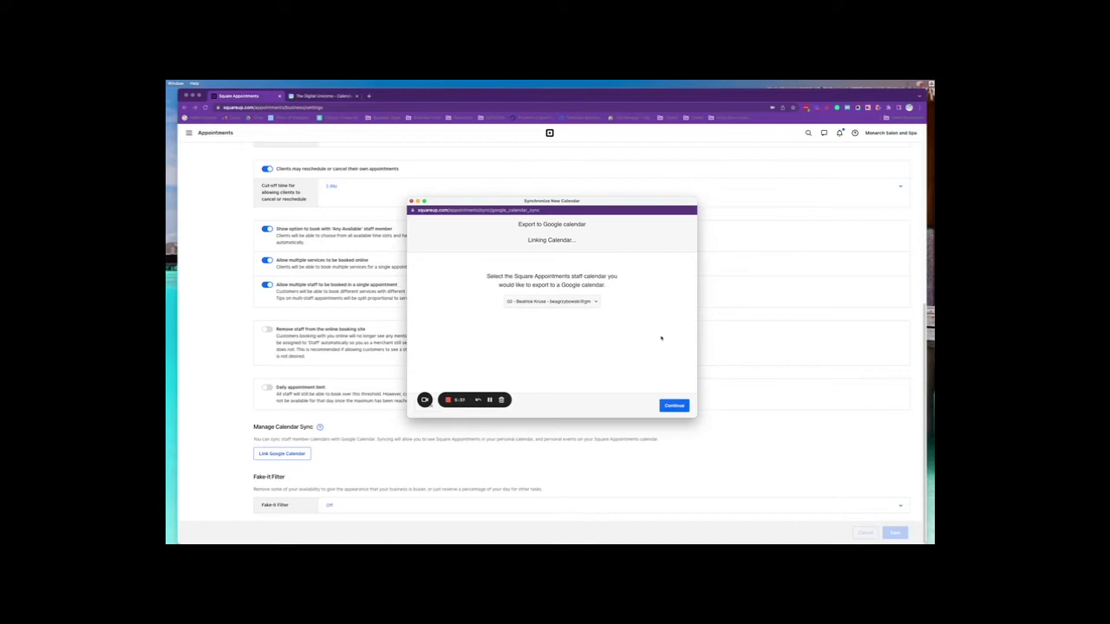
# Export the same staff member's Square Appointments calendar to Google Calendar, finish linking, and review the synced calendars list.
pyautogui.click(553, 300)
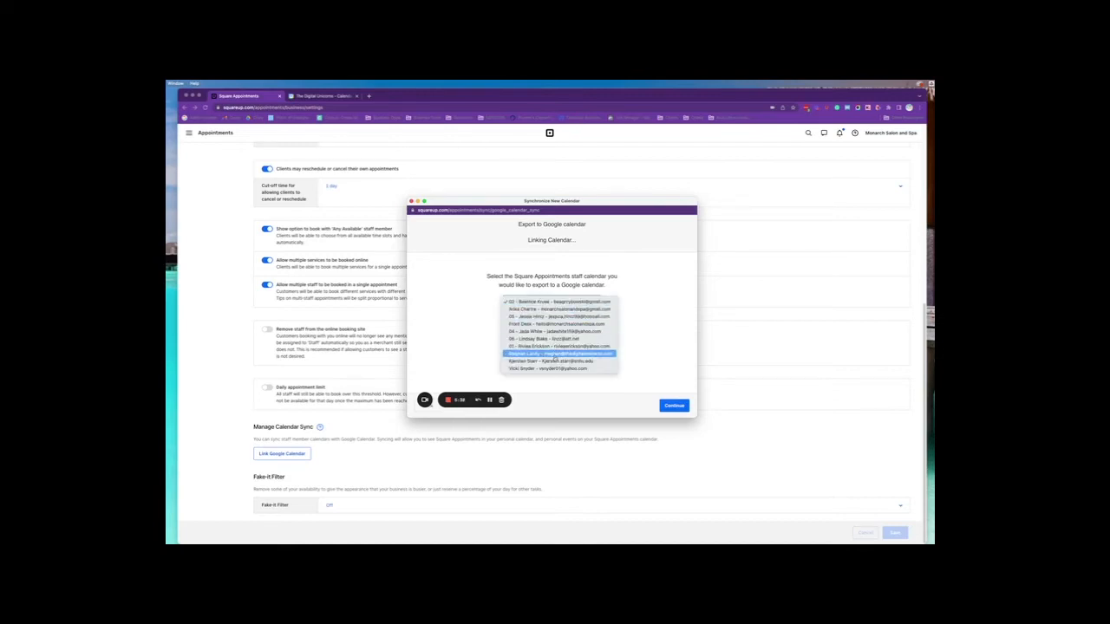
pyautogui.click(553, 354)
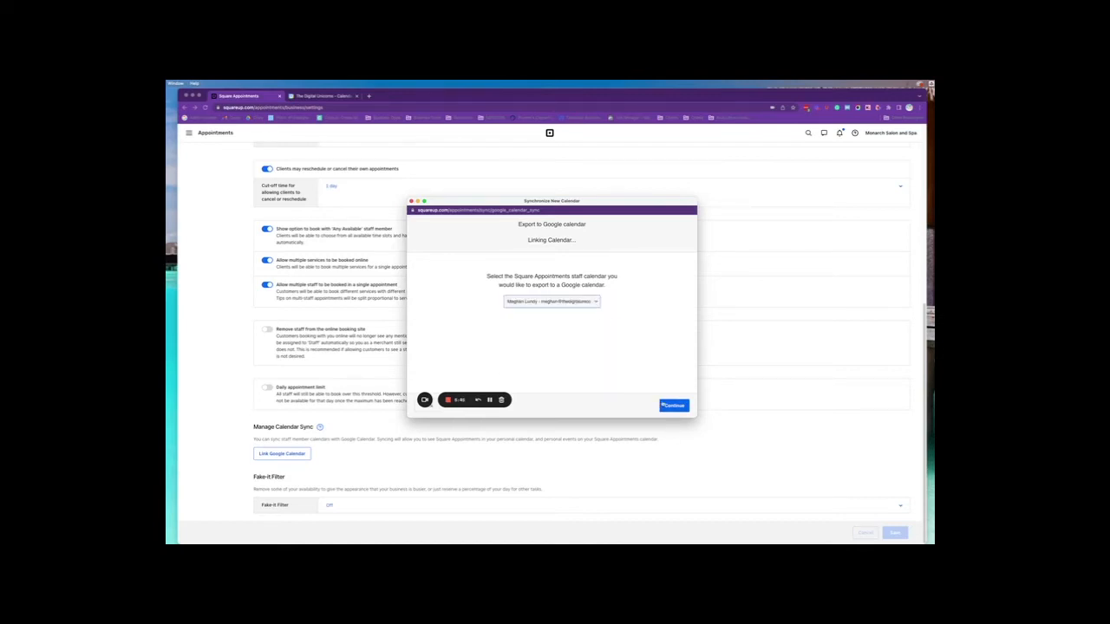
pyautogui.click(674, 406)
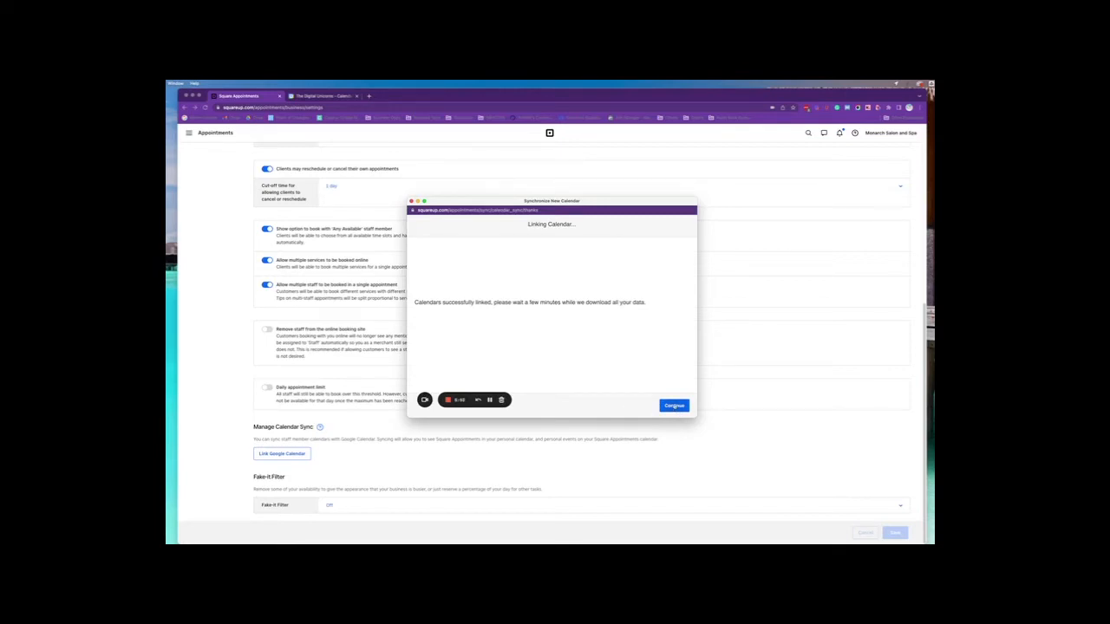
pyautogui.click(674, 406)
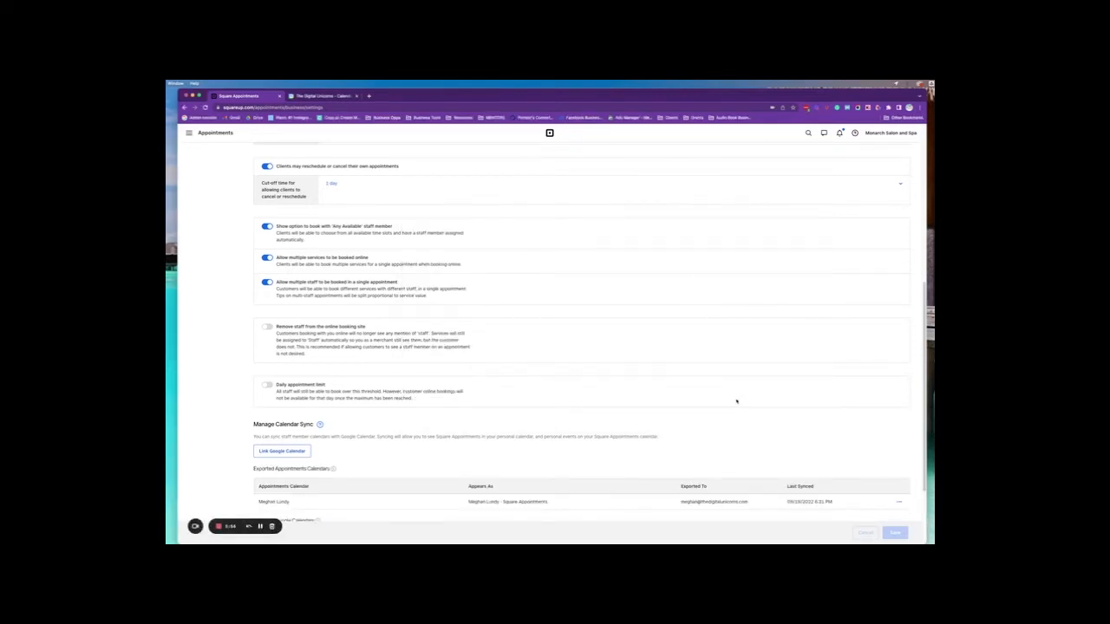
pyautogui.scroll(-3, 640, 416)
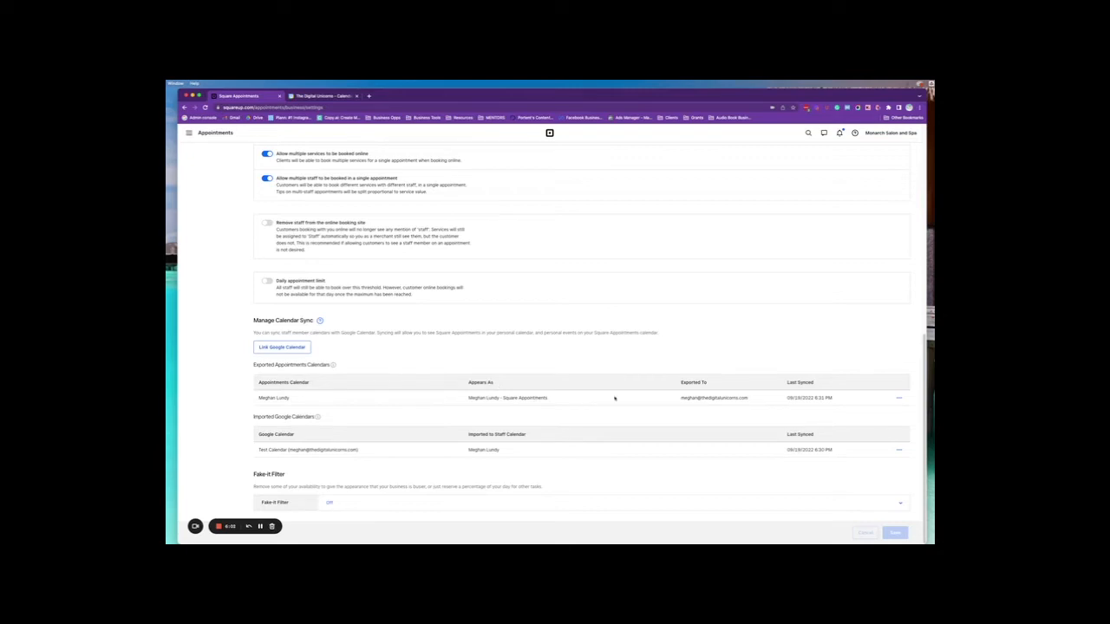
# Reload Google Calendar and compare its September 20 appointments with those on the Square Appointments calendar.
pyautogui.scroll(10, 615, 399)
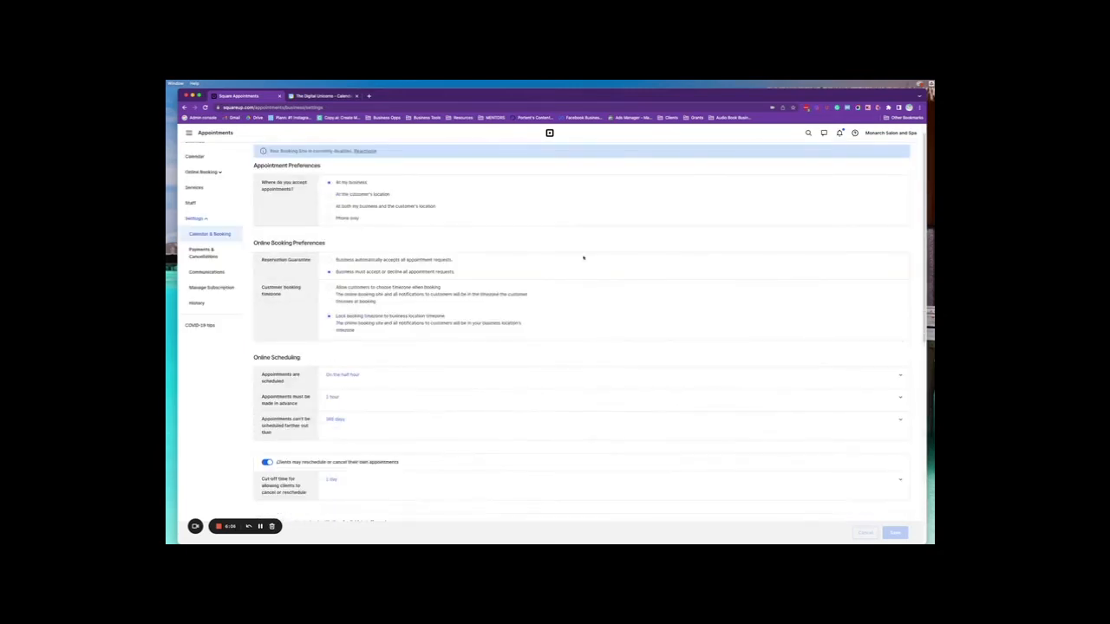
pyautogui.click(195, 171)
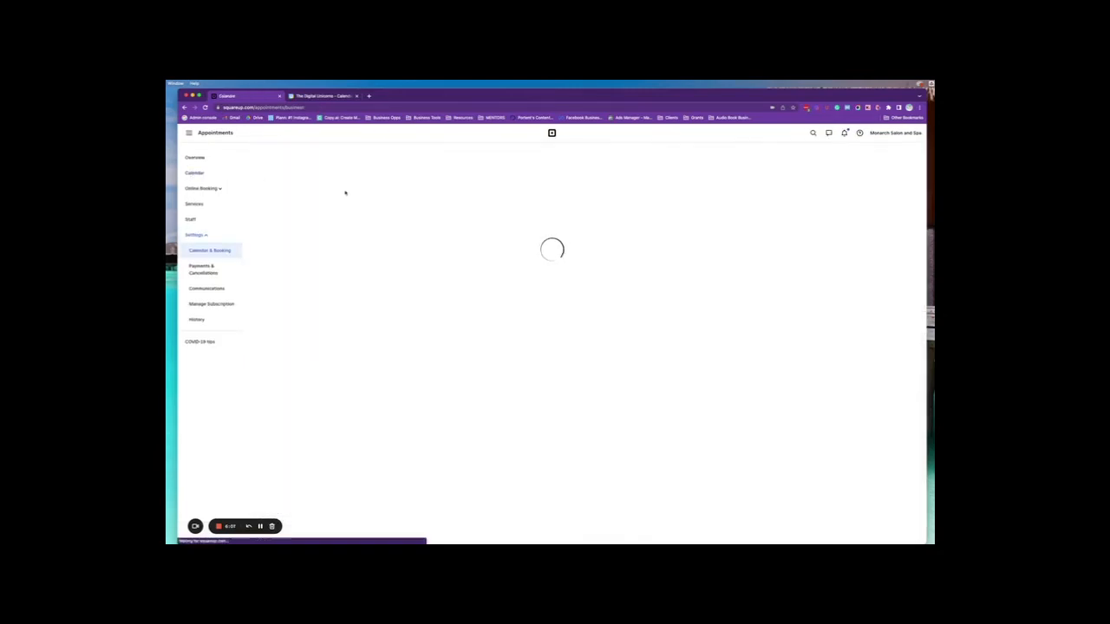
pyautogui.click(313, 96)
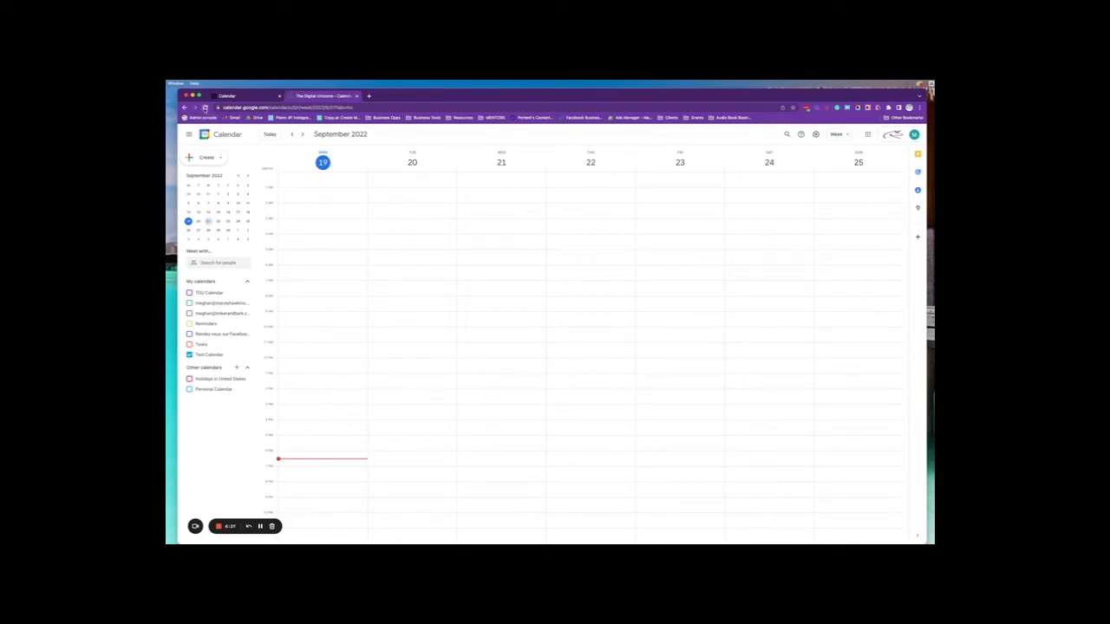
pyautogui.click(205, 107)
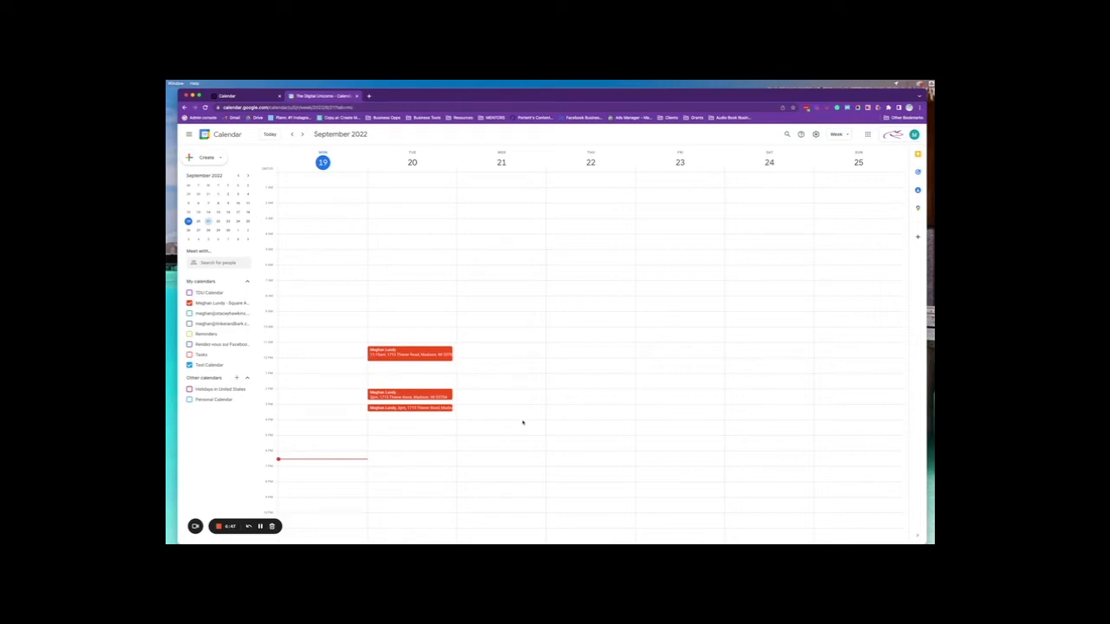
pyautogui.click(239, 97)
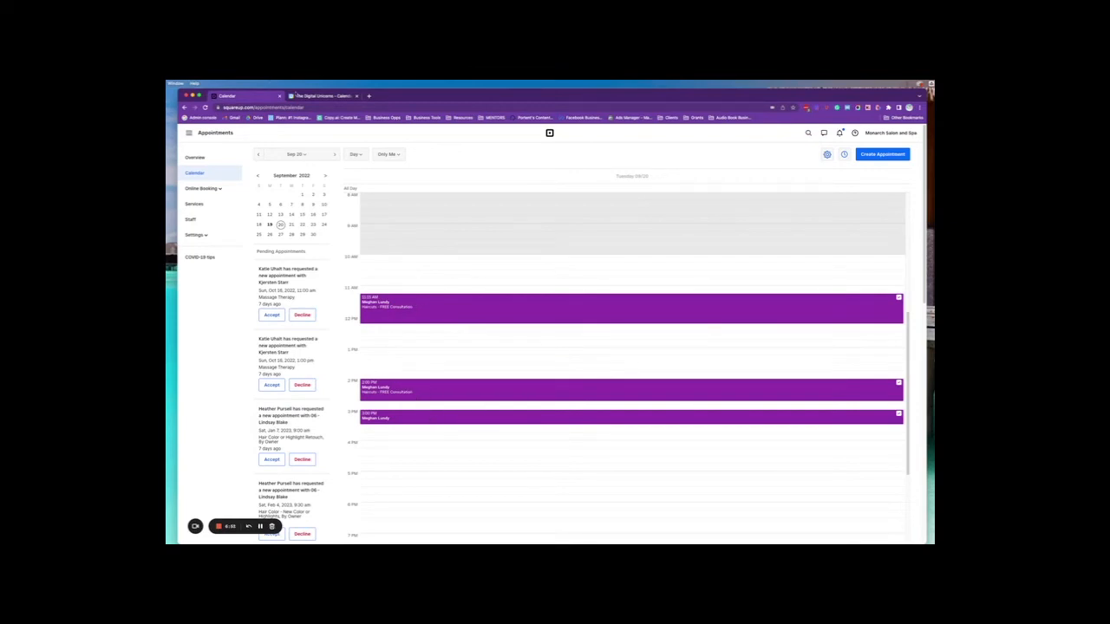
pyautogui.click(296, 96)
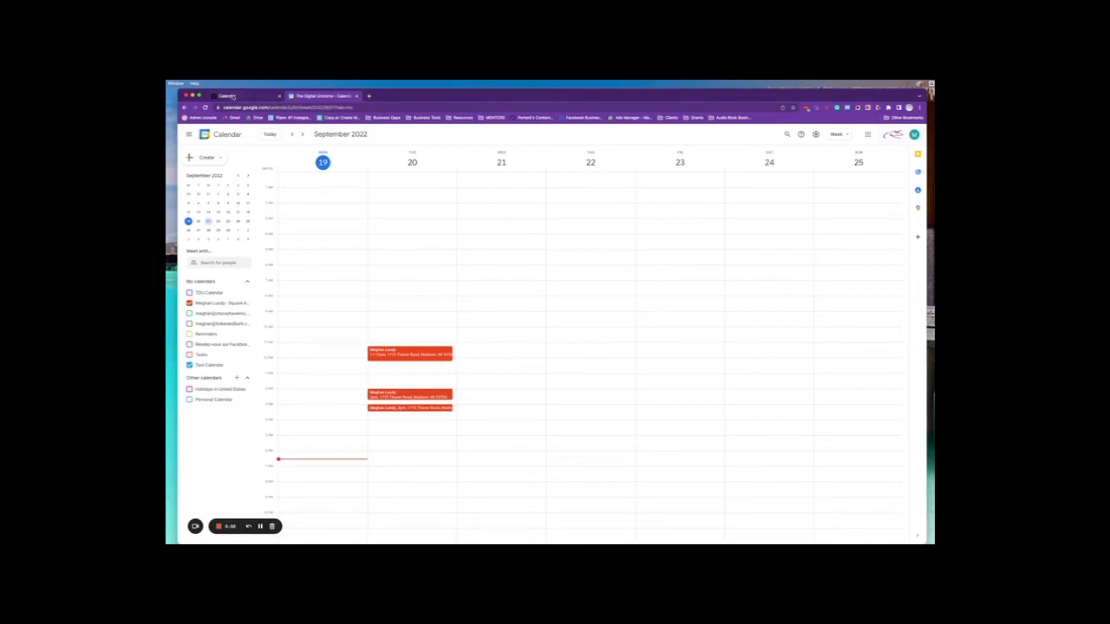
# Create a personal event titled "VERY Important Appointment" at 1:00 PM on September 20 in Square Appointments.
pyautogui.click(233, 97)
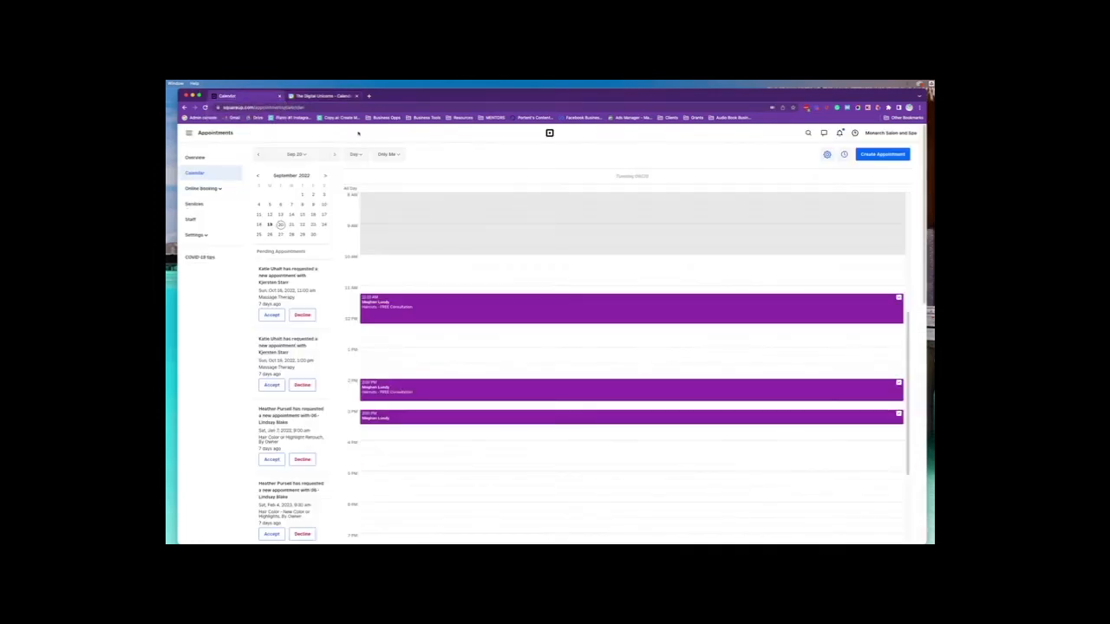
pyautogui.click(427, 352)
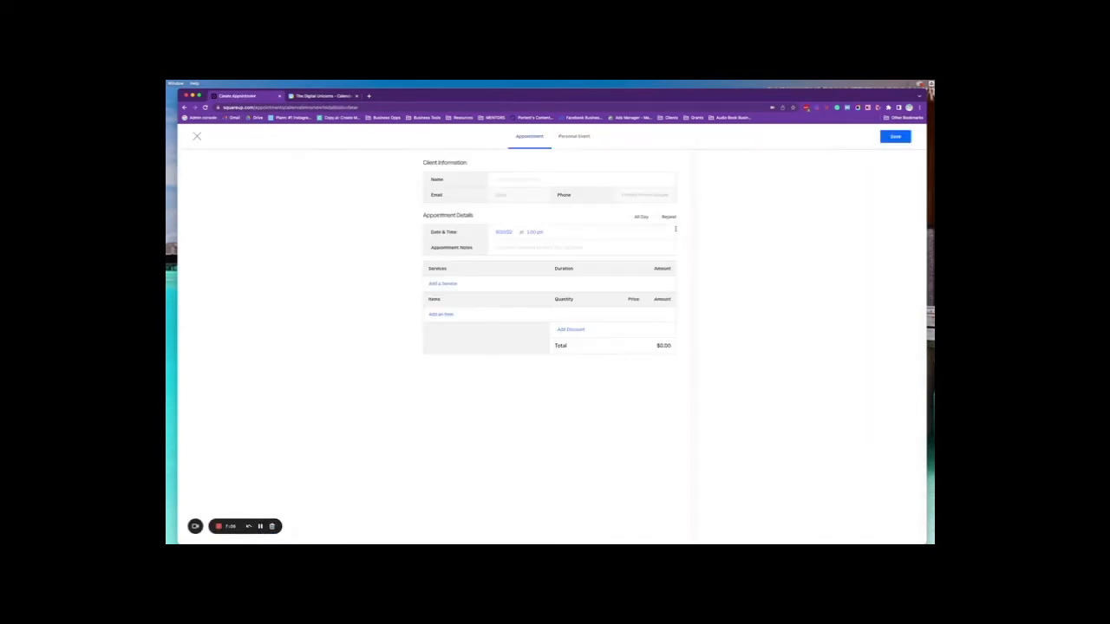
pyautogui.click(573, 136)
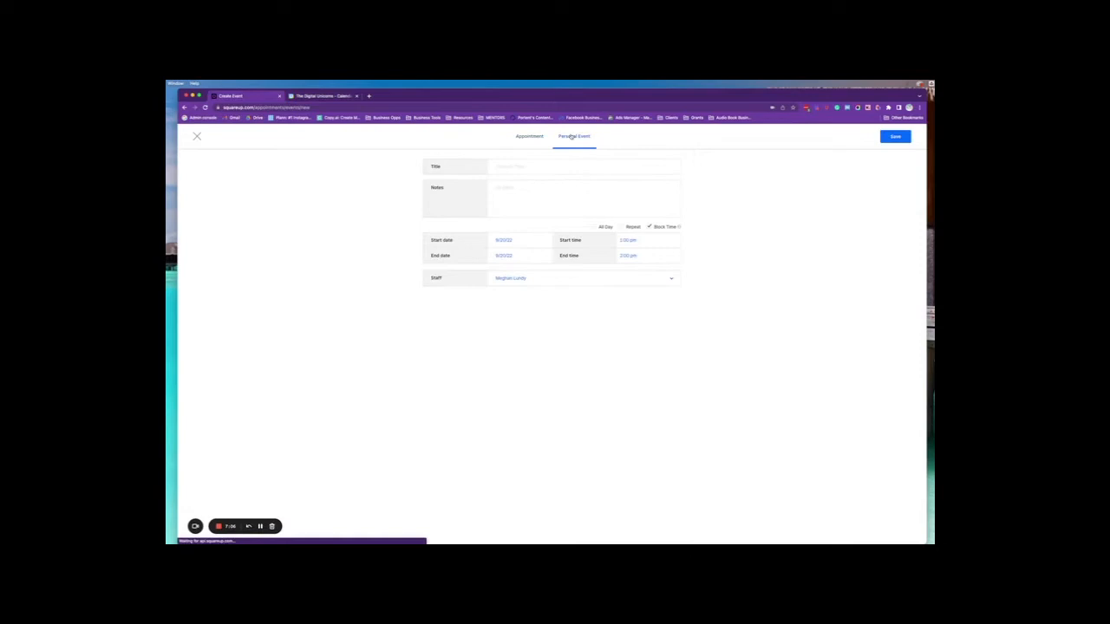
pyautogui.click(529, 164)
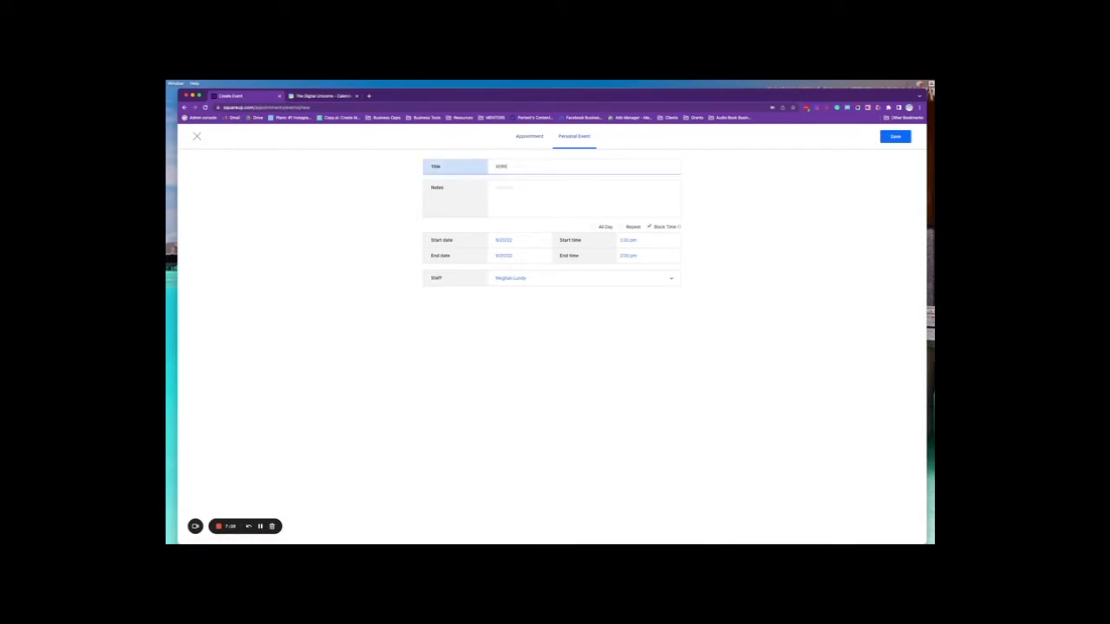
pyautogui.write('VERY important! Appointment')
pyautogui.click(895, 136)
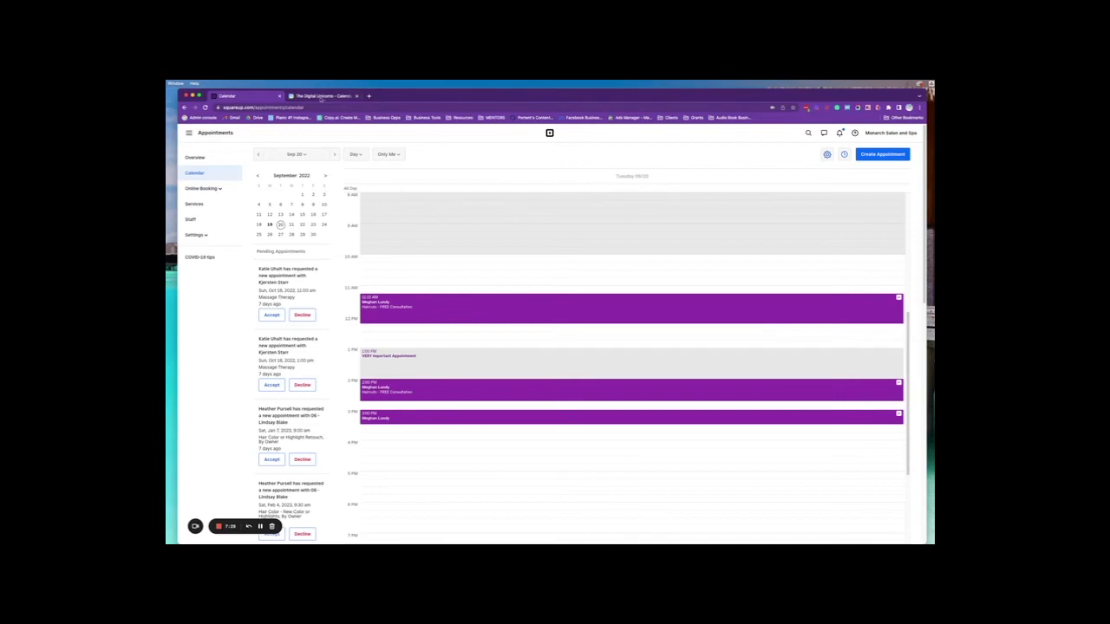
# Switch to Google Calendar and reload it to check whether the 1:00 PM personal event on September 20 has synced.
pyautogui.click(321, 96)
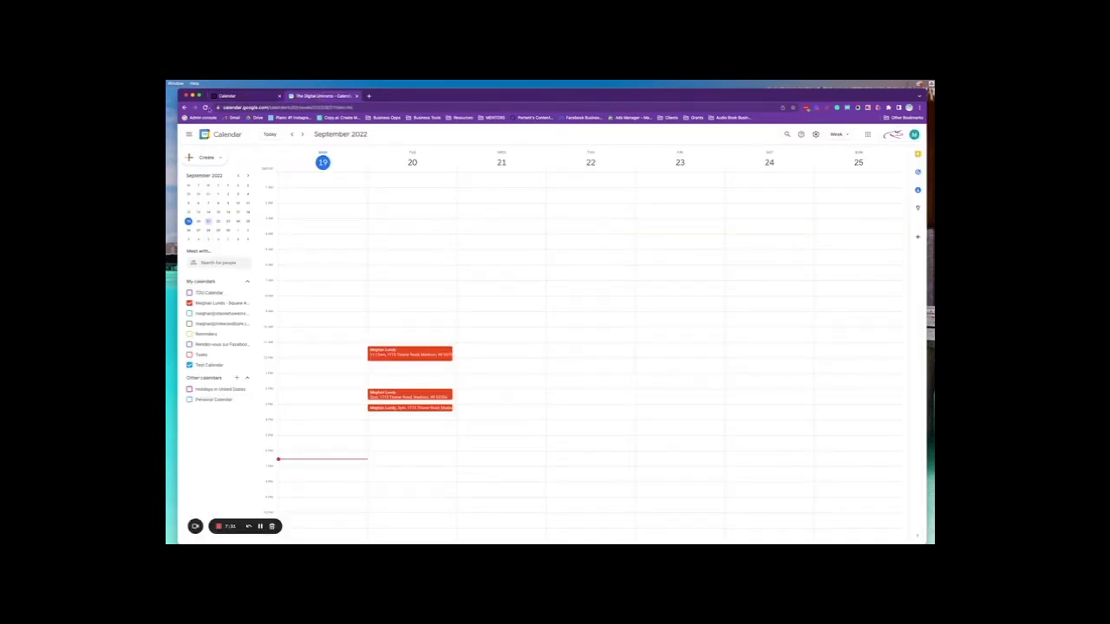
pyautogui.click(207, 108)
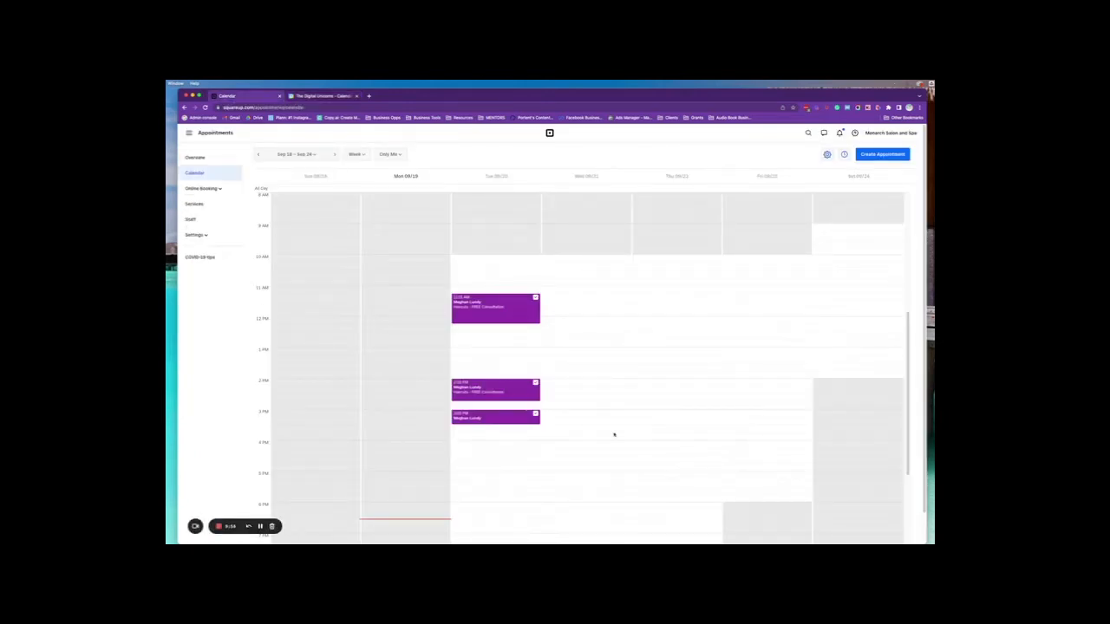
# In Google Calendar, create a 1:00–2:00 PM event titled "Drs Appointment" on September 20, saved to Test Calendar.
pyautogui.click(321, 97)
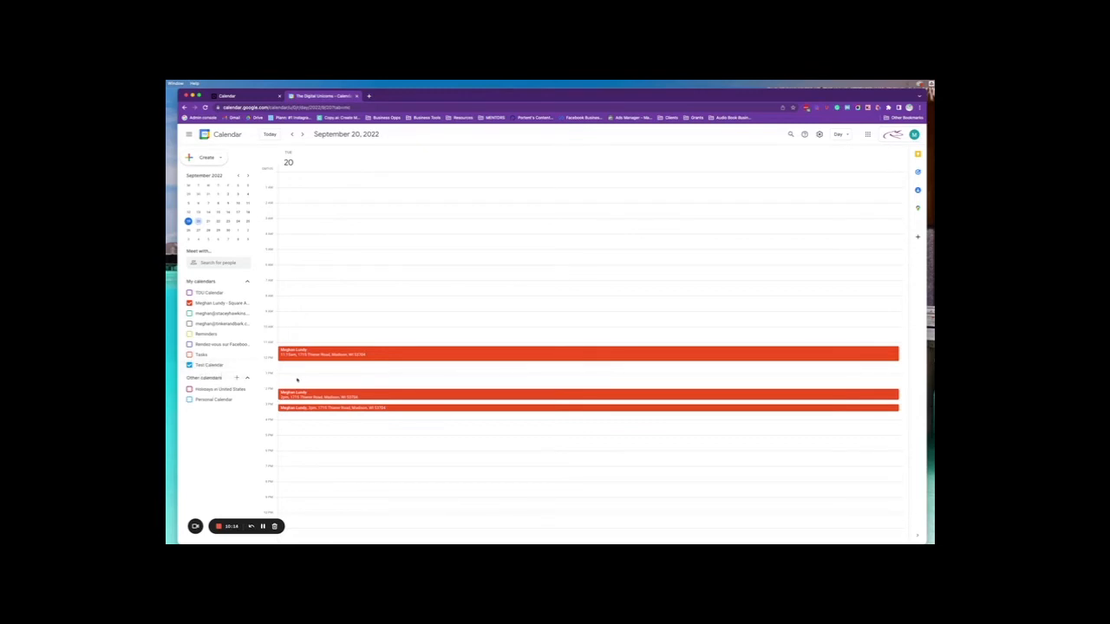
pyautogui.click(336, 378)
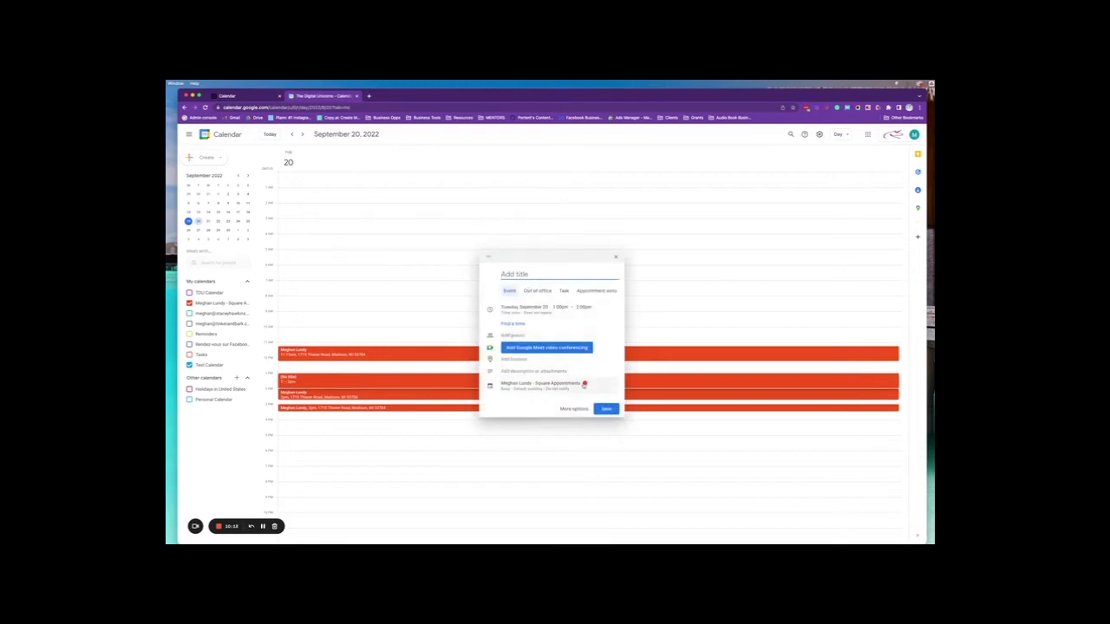
pyautogui.click(583, 385)
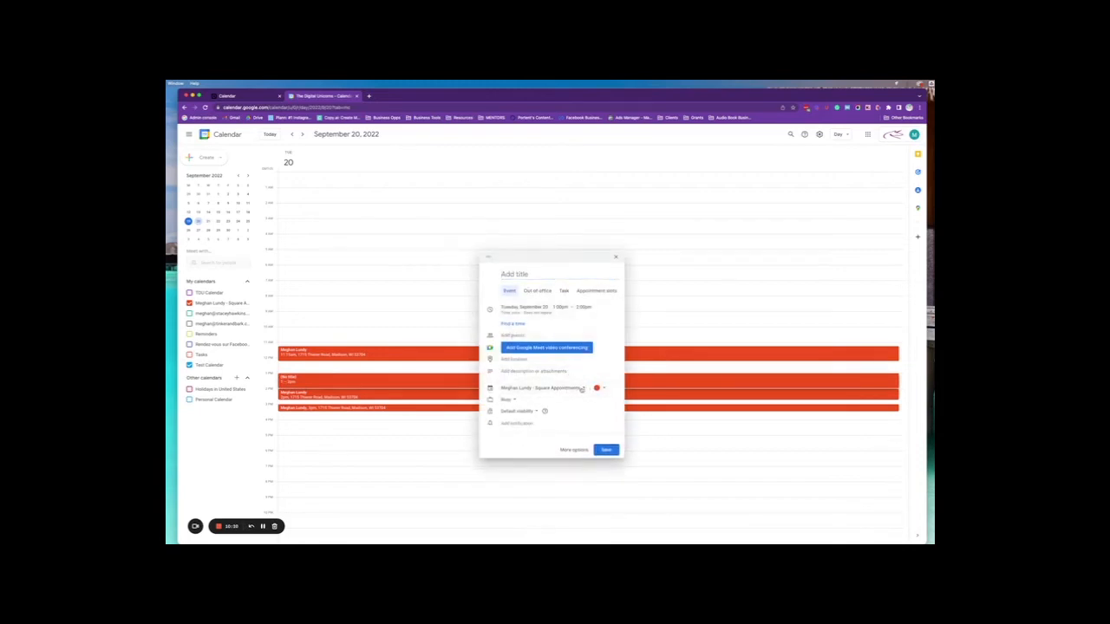
pyautogui.click(581, 389)
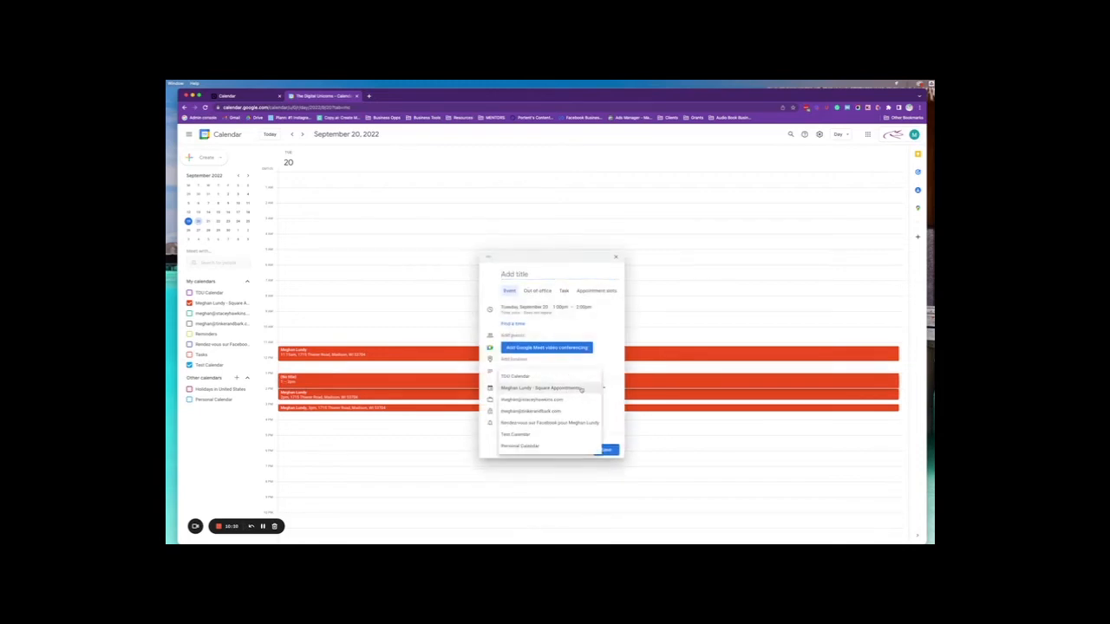
pyautogui.click(516, 434)
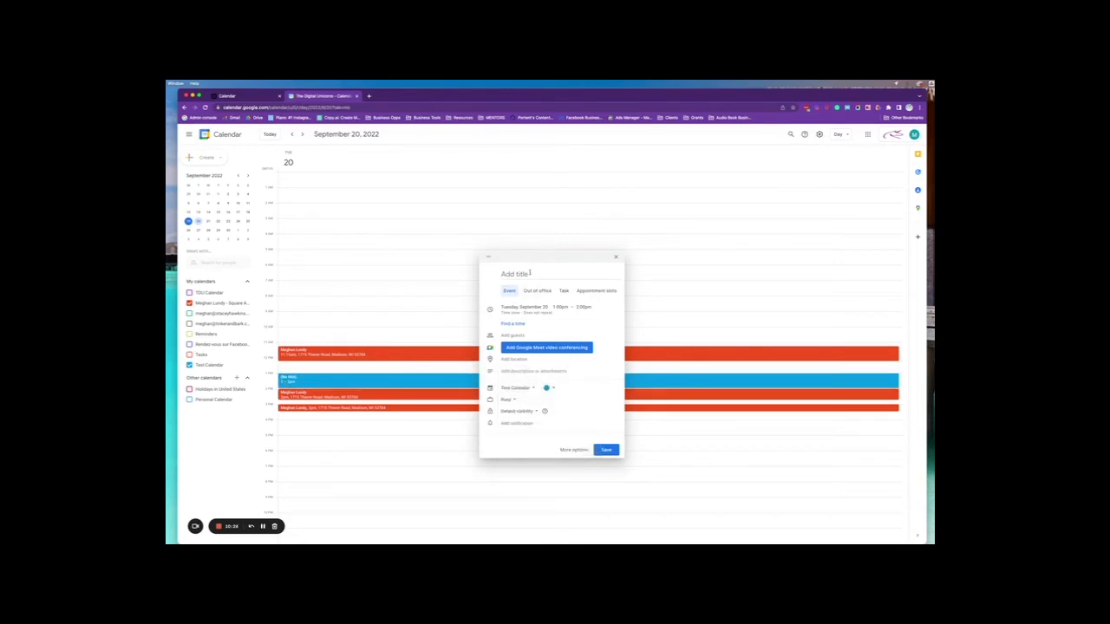
pyautogui.click(530, 272)
pyautogui.write('Drs Appointment')
pyautogui.click(606, 449)
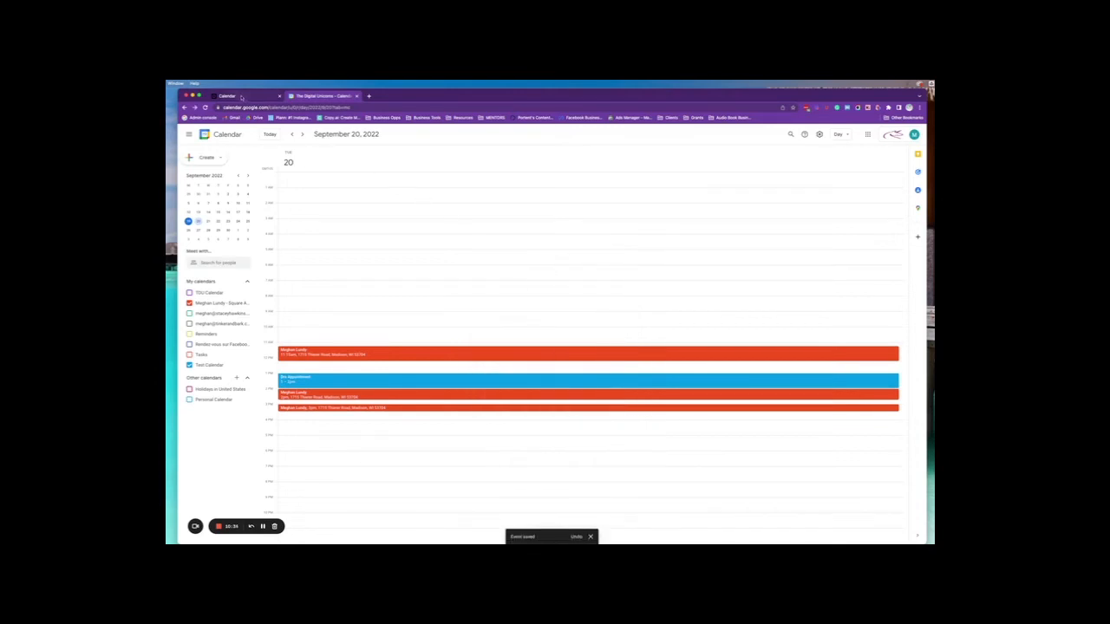
# Switch to Square Appointments and reload its calendar to check that the Drs Appointment event blocks the time.
pyautogui.click(229, 96)
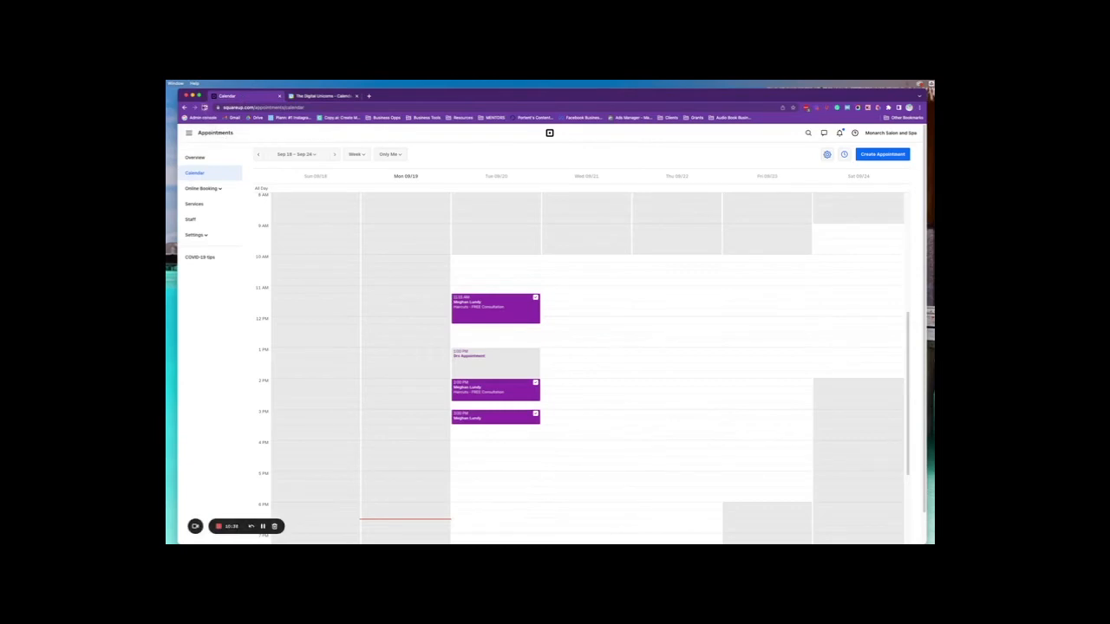
pyautogui.click(204, 107)
# Open the Drs Appointment event in Square, try changing its start and end times, and close it without saving.
pyautogui.click(502, 364)
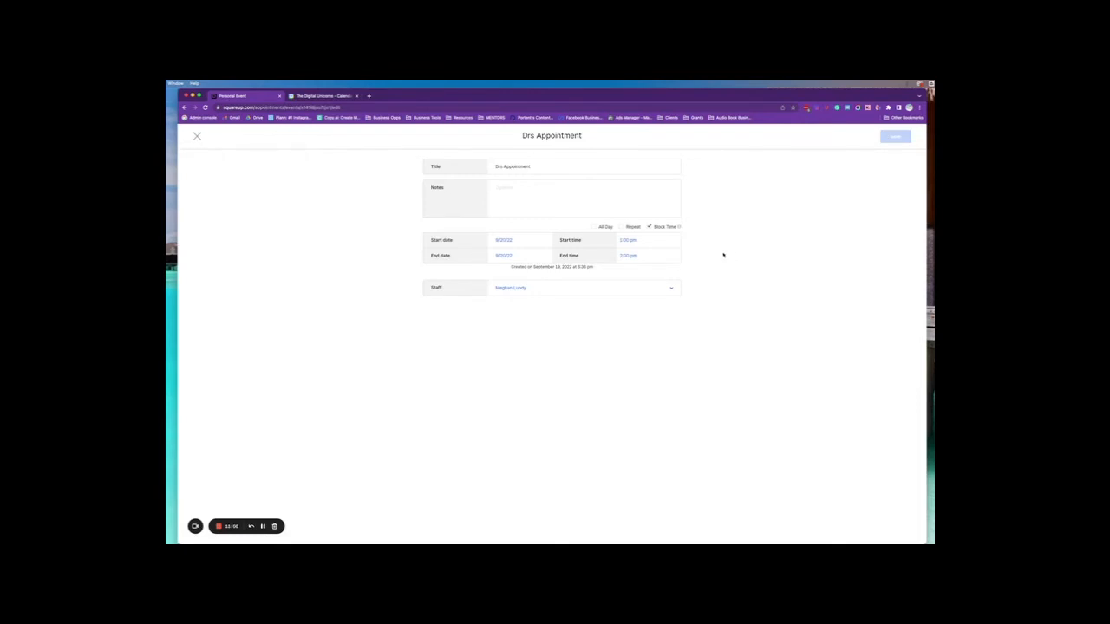
pyautogui.click(630, 239)
pyautogui.click(630, 272)
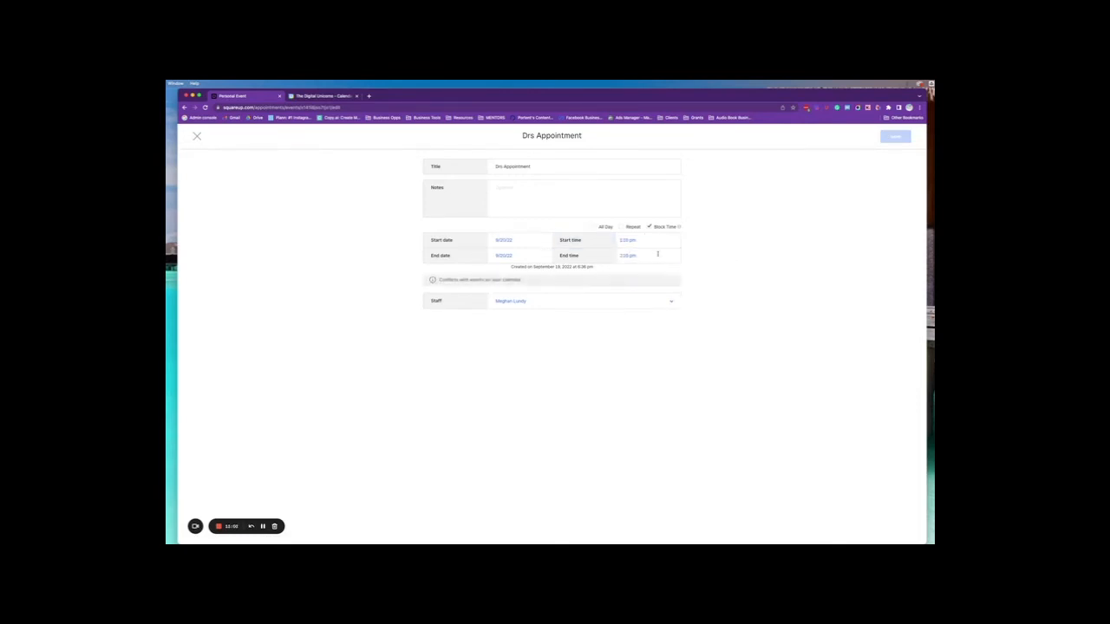
pyautogui.click(629, 255)
pyautogui.click(636, 293)
pyautogui.click(196, 135)
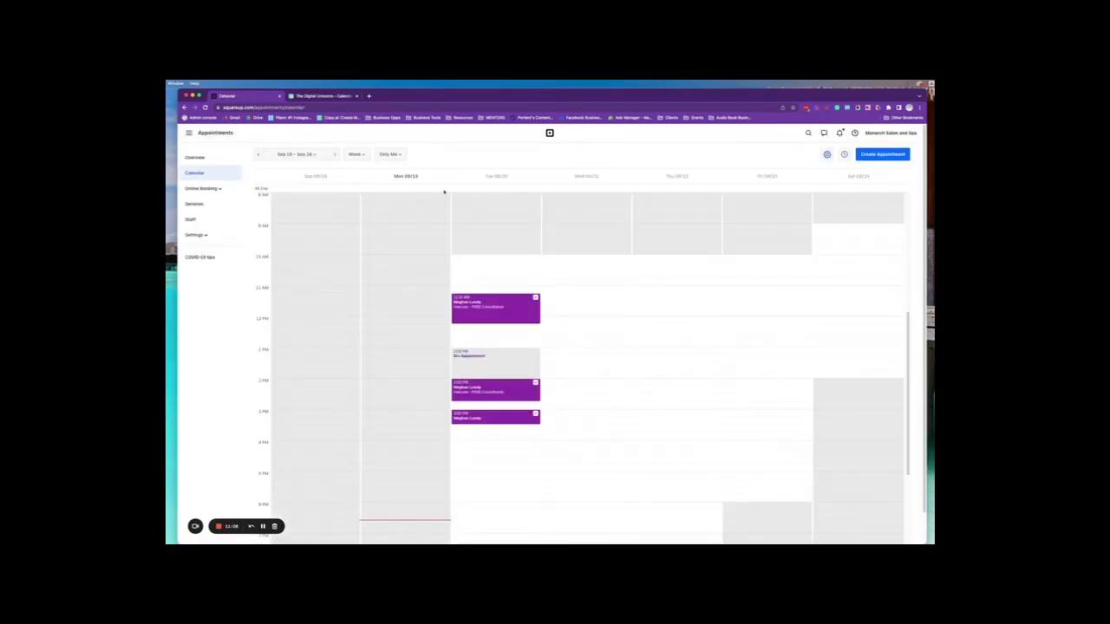
pyautogui.click(195, 525)
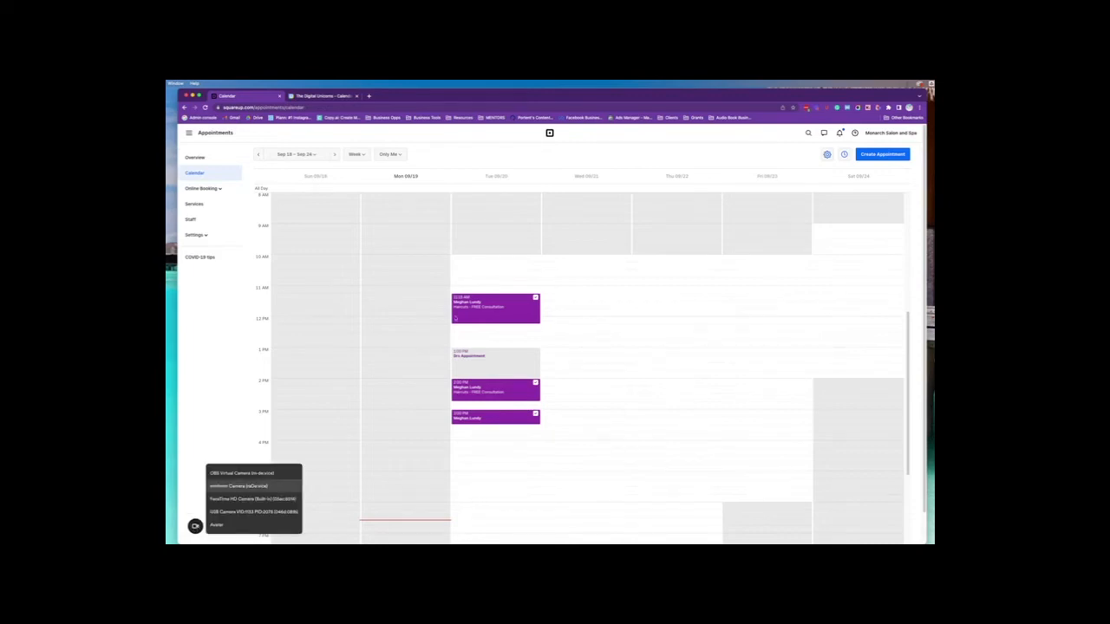
pyautogui.click(234, 513)
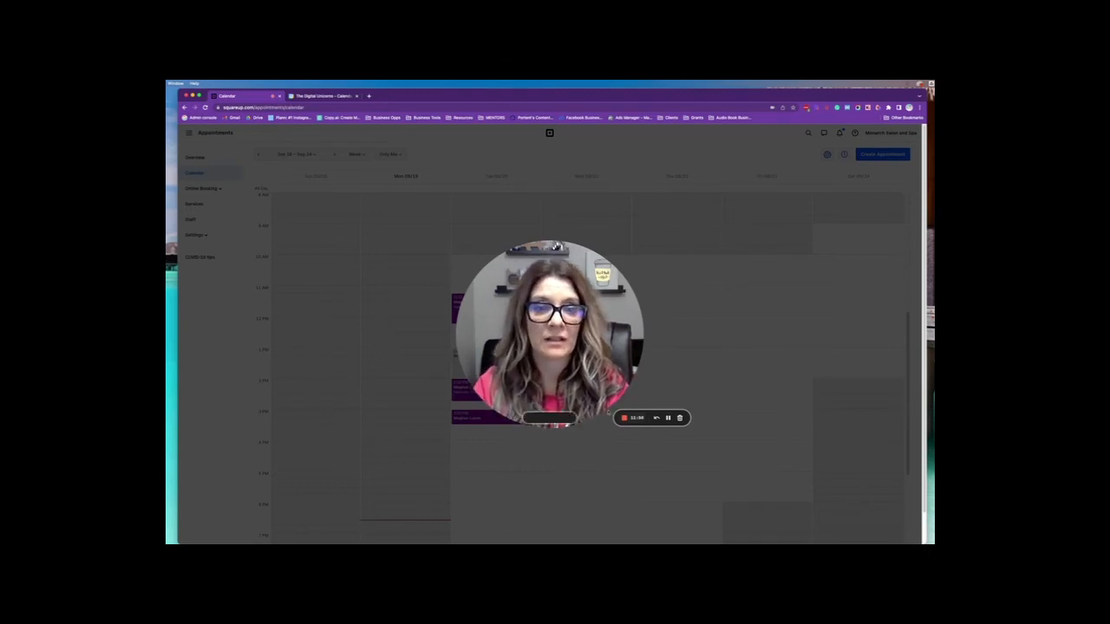
pyautogui.click(529, 419)
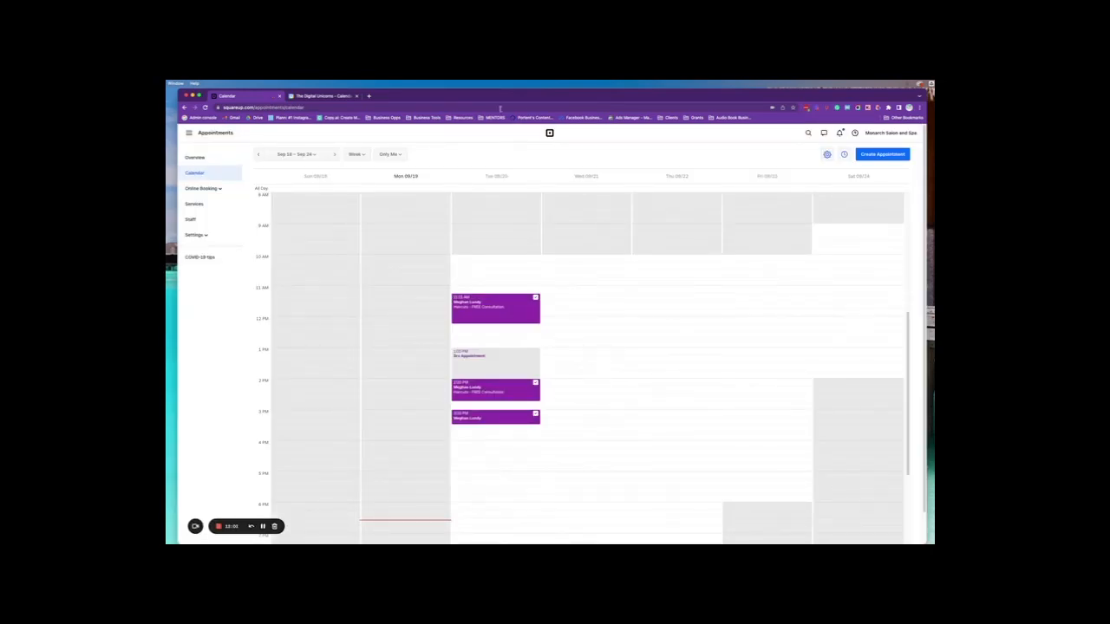
# Switch to Google Calendar and change the calendar from Day view to Schedule view.
pyautogui.click(321, 96)
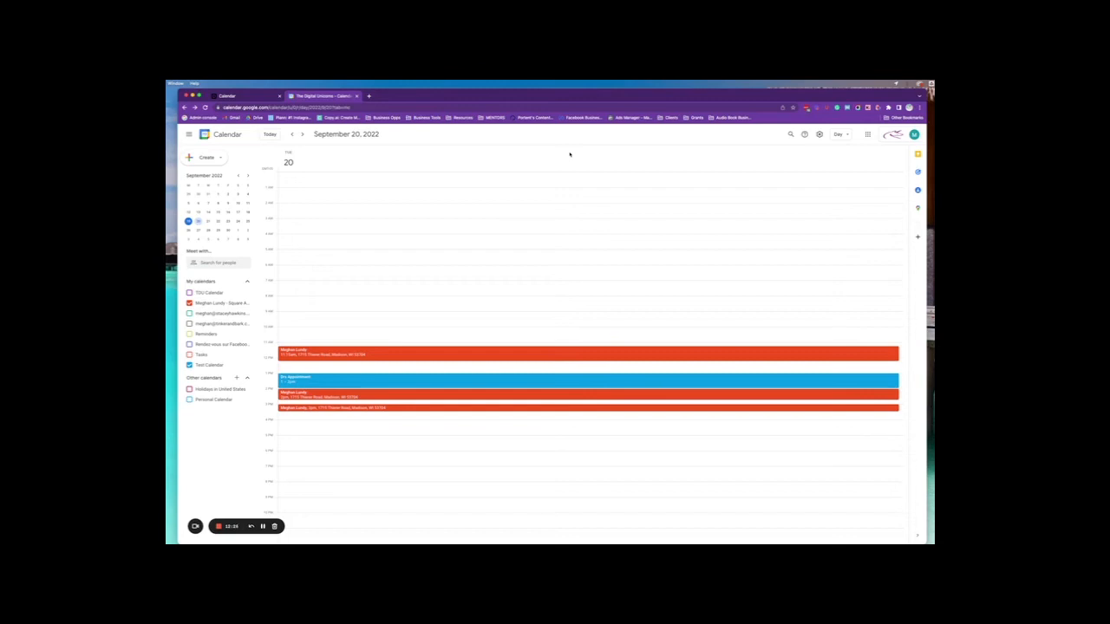
pyautogui.click(841, 135)
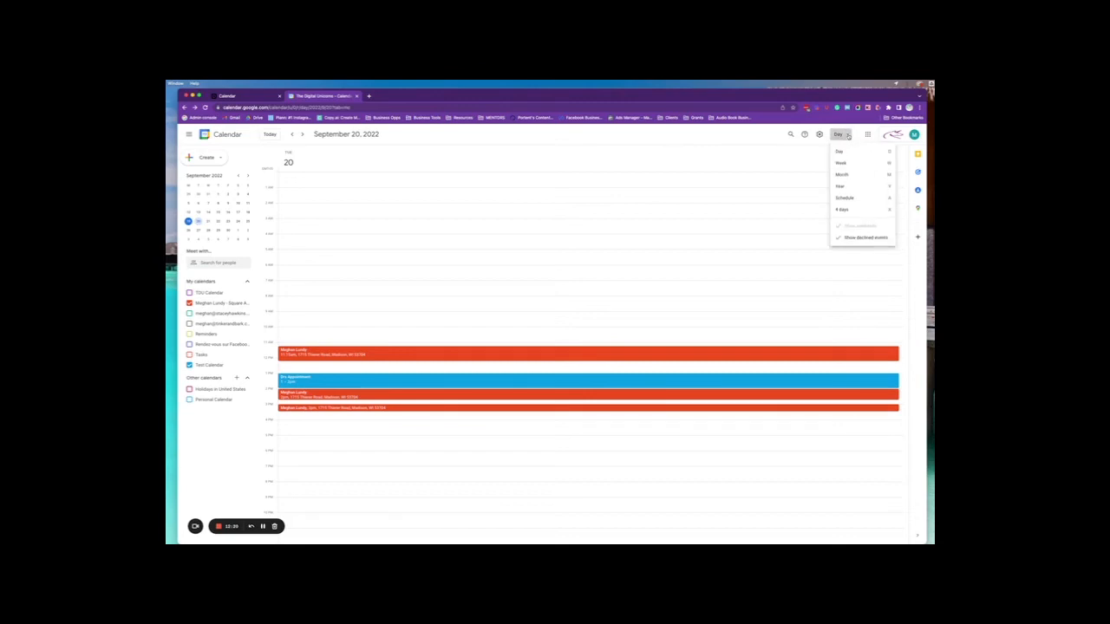
pyautogui.click(751, 134)
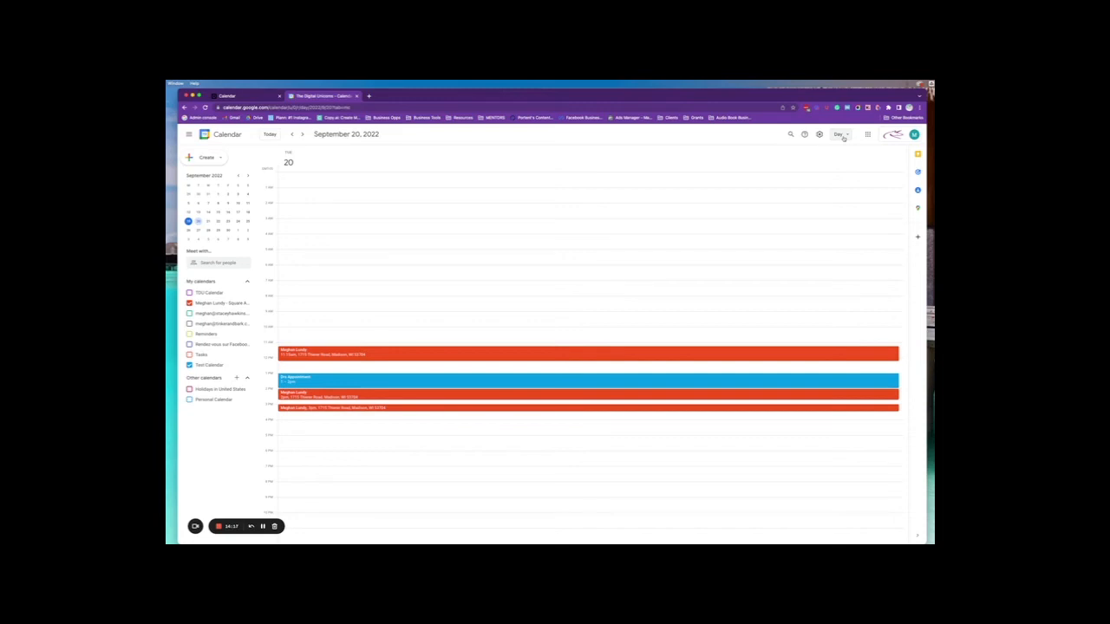
pyautogui.click(841, 135)
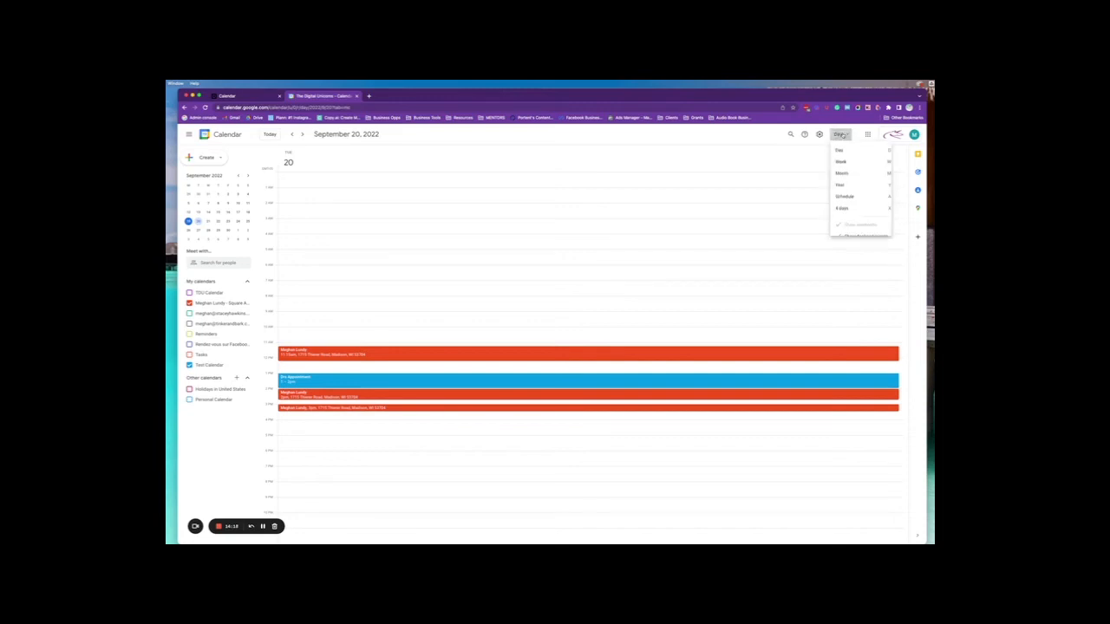
pyautogui.click(845, 198)
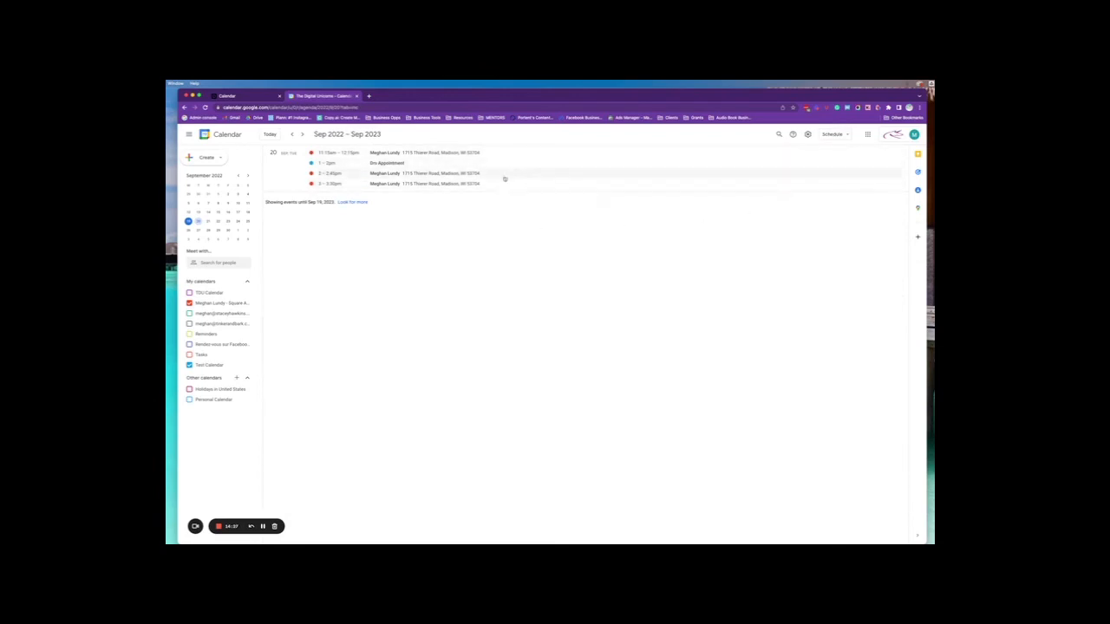
# Open the print preview for the schedule and include event descriptions in the printout.
pyautogui.click(808, 135)
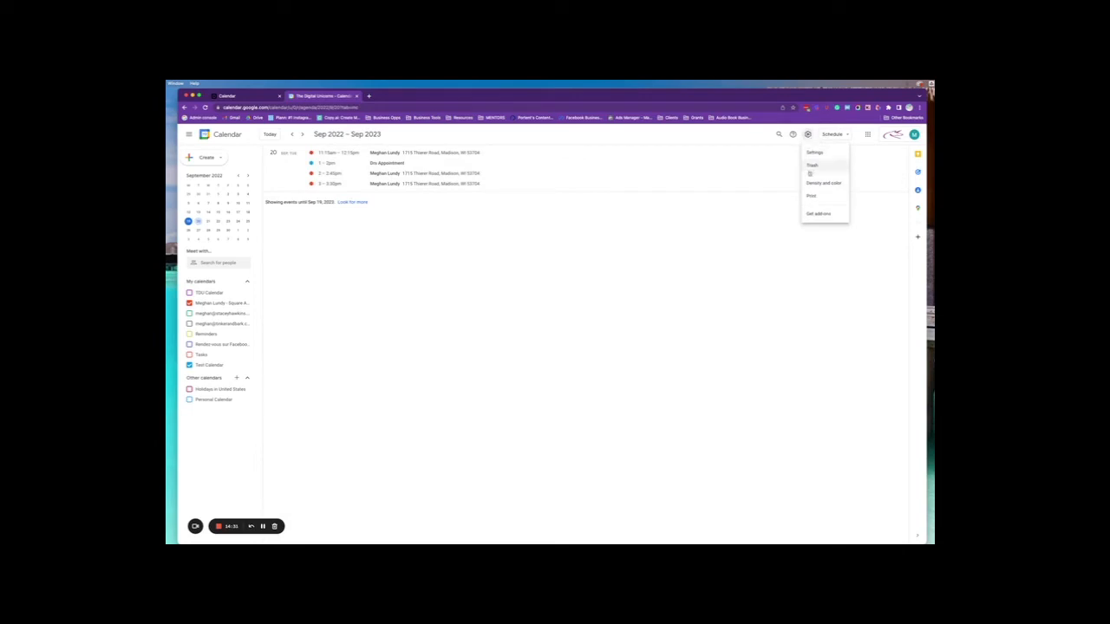
pyautogui.click(815, 196)
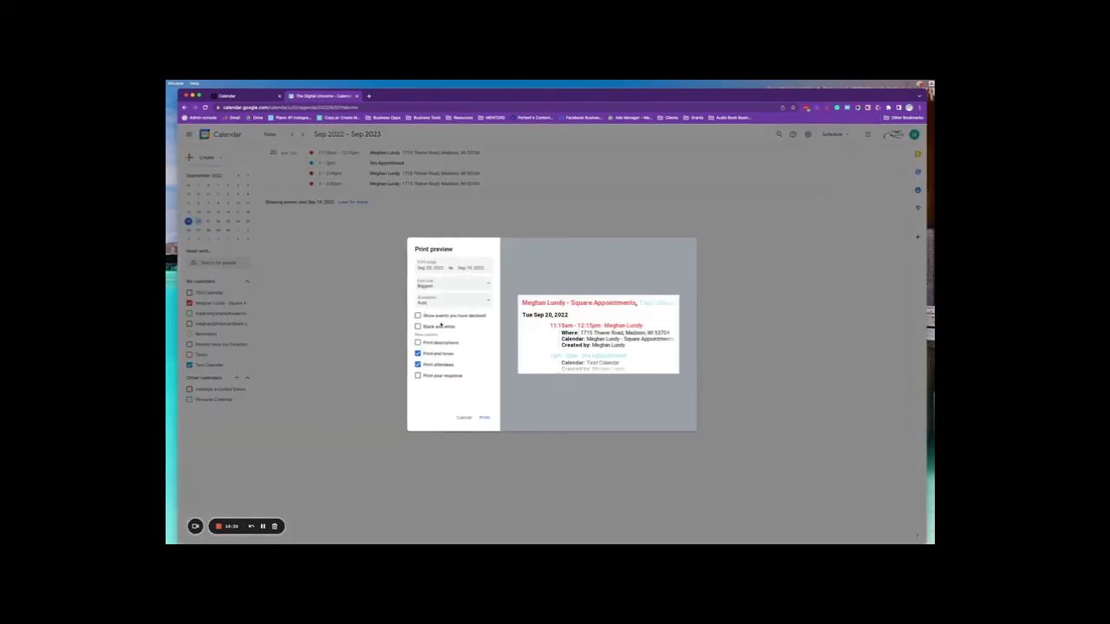
pyautogui.click(441, 302)
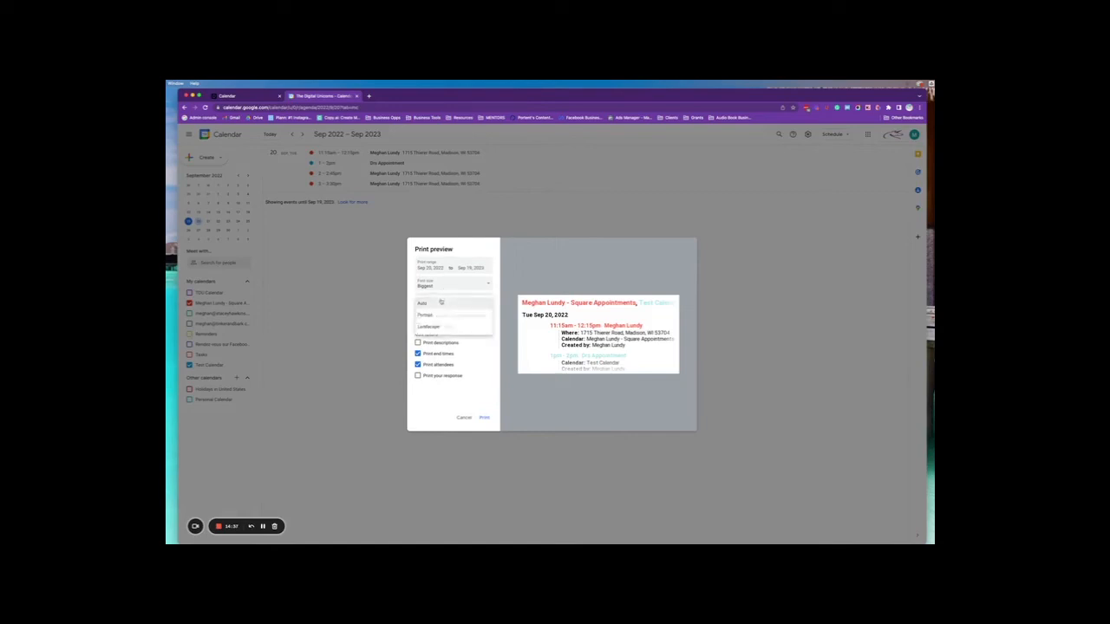
pyautogui.click(441, 303)
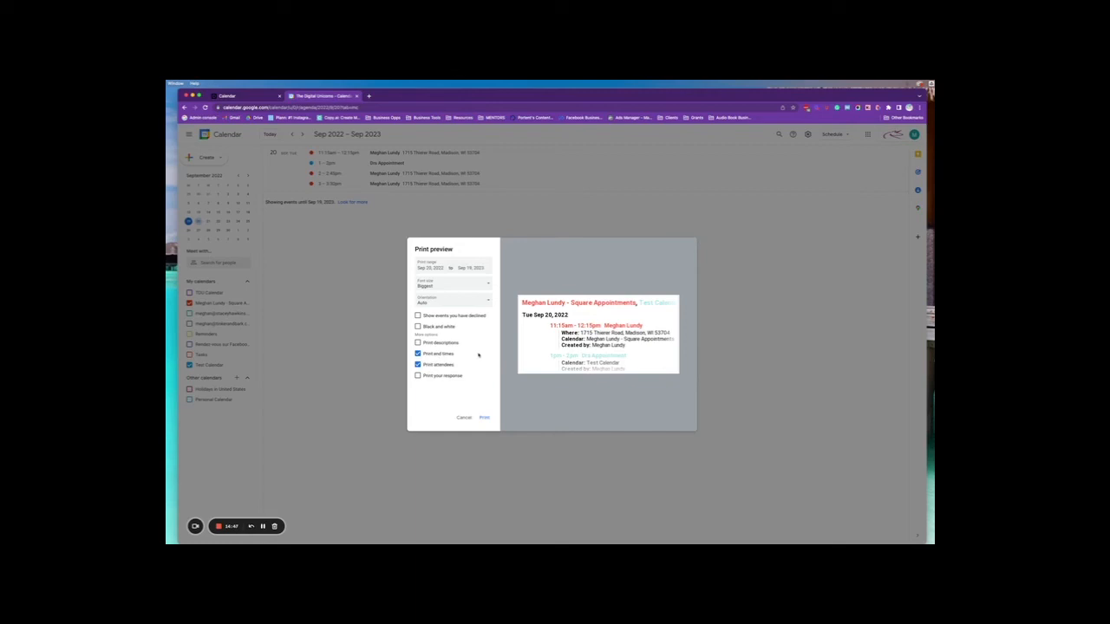
pyautogui.click(418, 342)
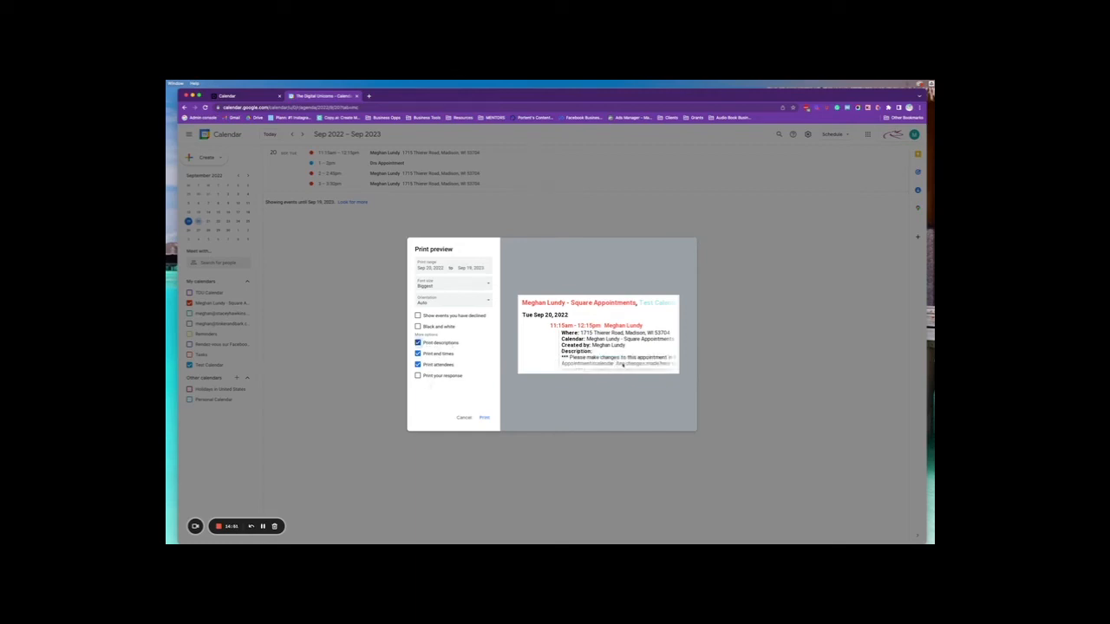
pyautogui.click(438, 378)
pyautogui.click(448, 377)
pyautogui.click(484, 419)
# Try Landscape orientation for the schedule printout and set it back to Auto.
pyautogui.click(460, 301)
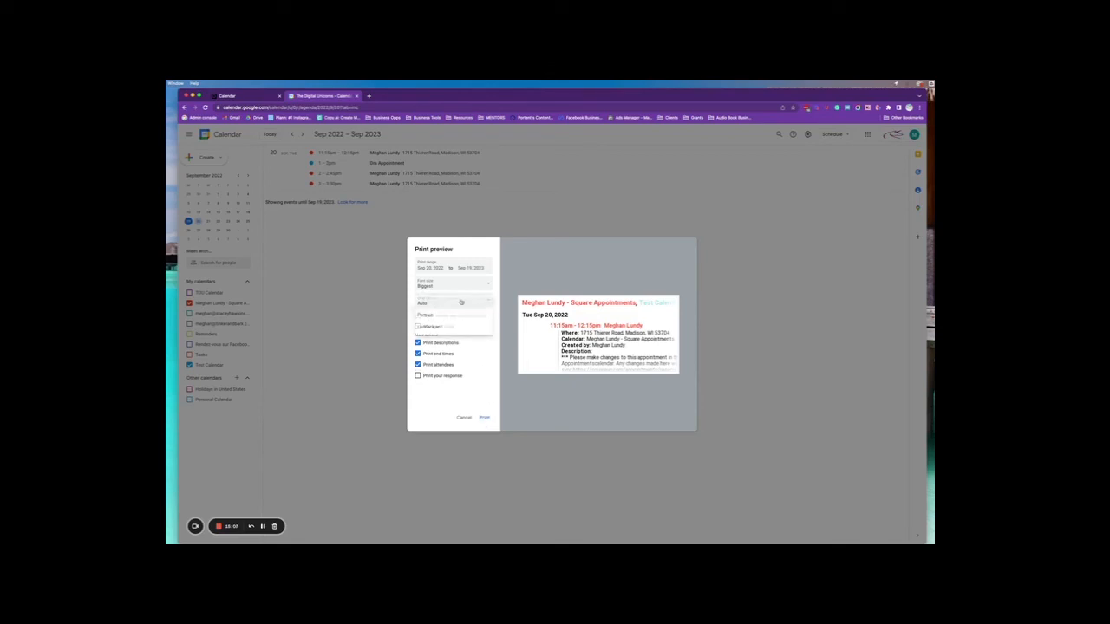
pyautogui.click(454, 327)
pyautogui.click(458, 303)
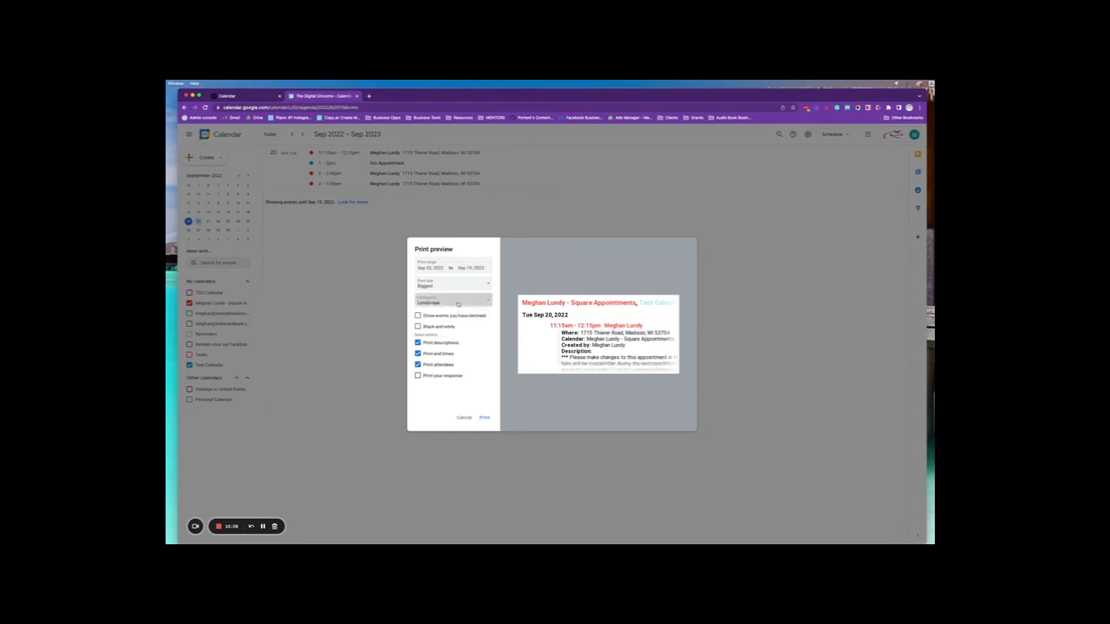
pyautogui.click(455, 296)
pyautogui.click(454, 302)
pyautogui.click(451, 294)
# Set the printout's font size to Normal and print the schedule.
pyautogui.click(450, 286)
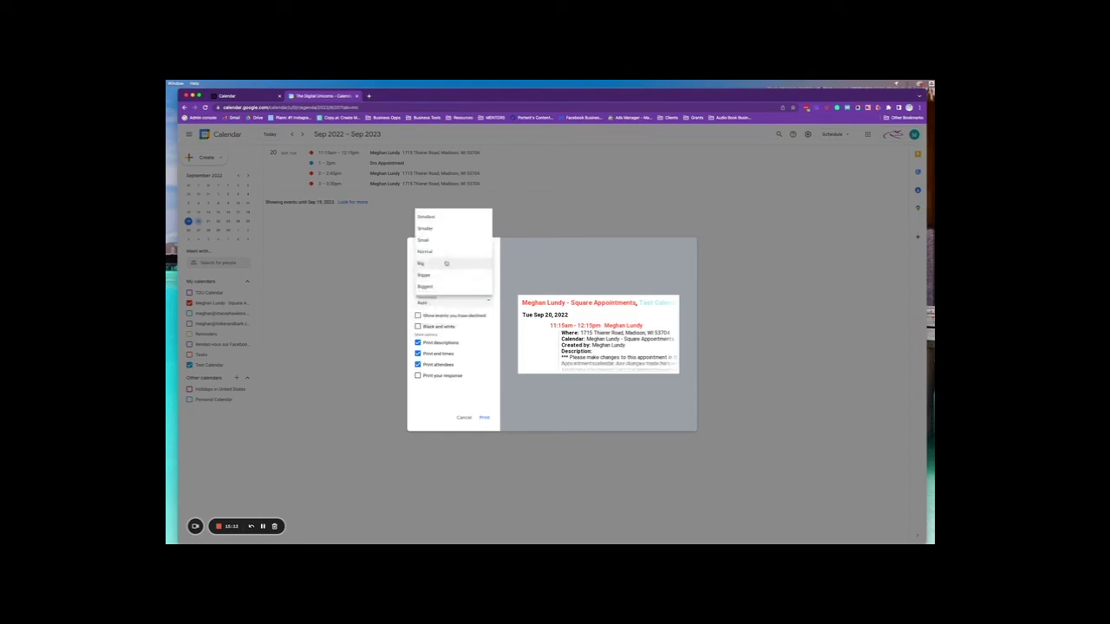
pyautogui.click(451, 253)
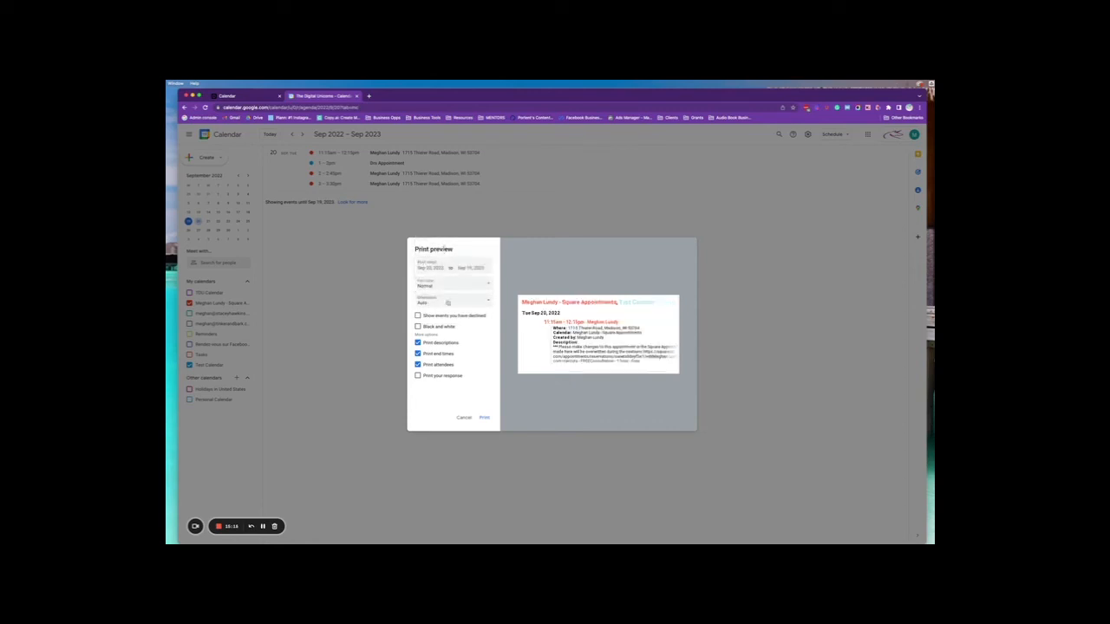
pyautogui.click(484, 417)
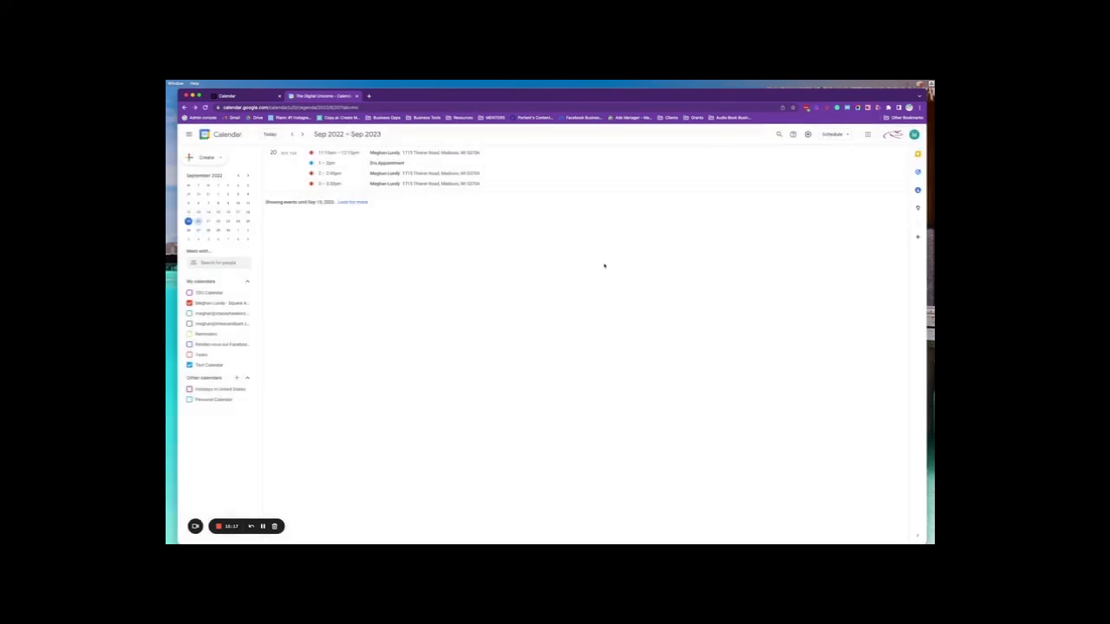